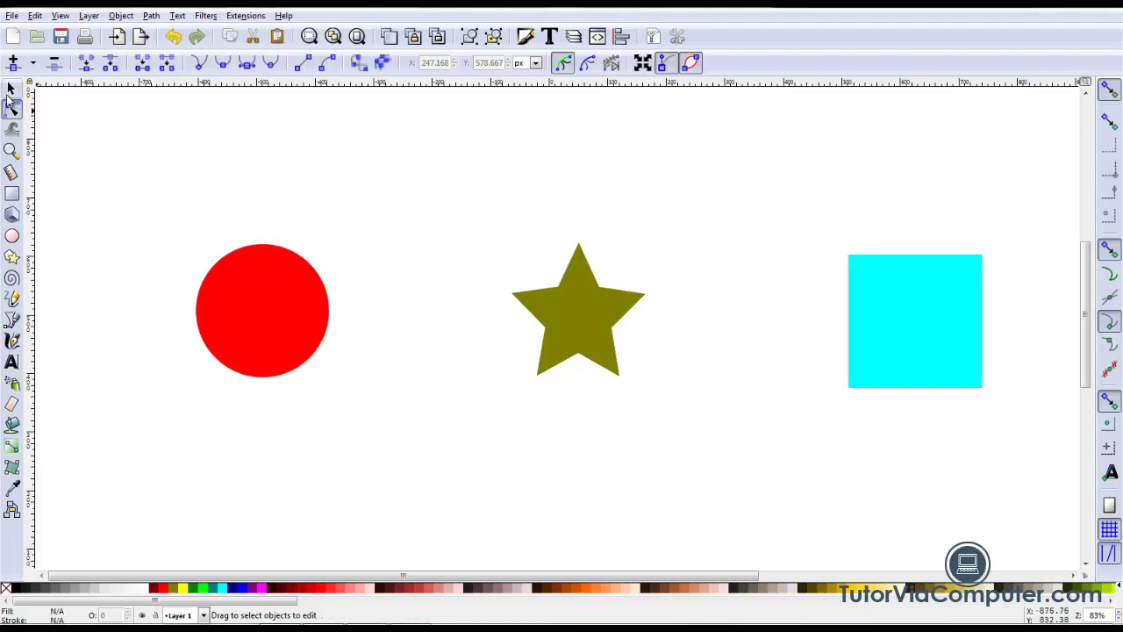
Step: Activate the Selector tool and move the red circle below and between the star and the cyan square
left_click(11, 88)
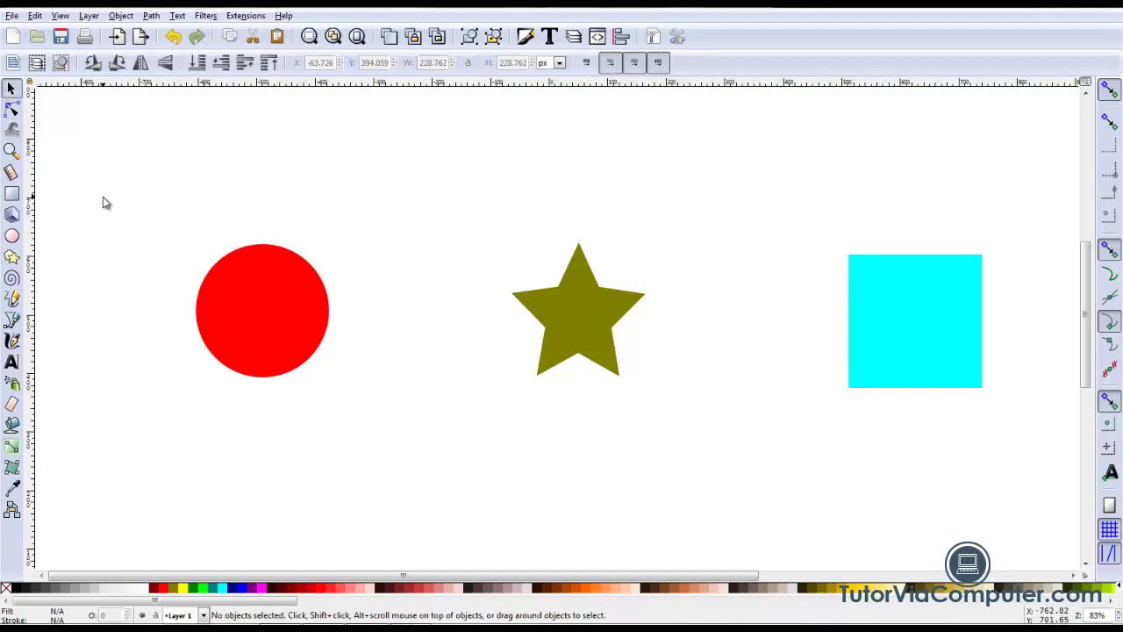
left_click(275, 332)
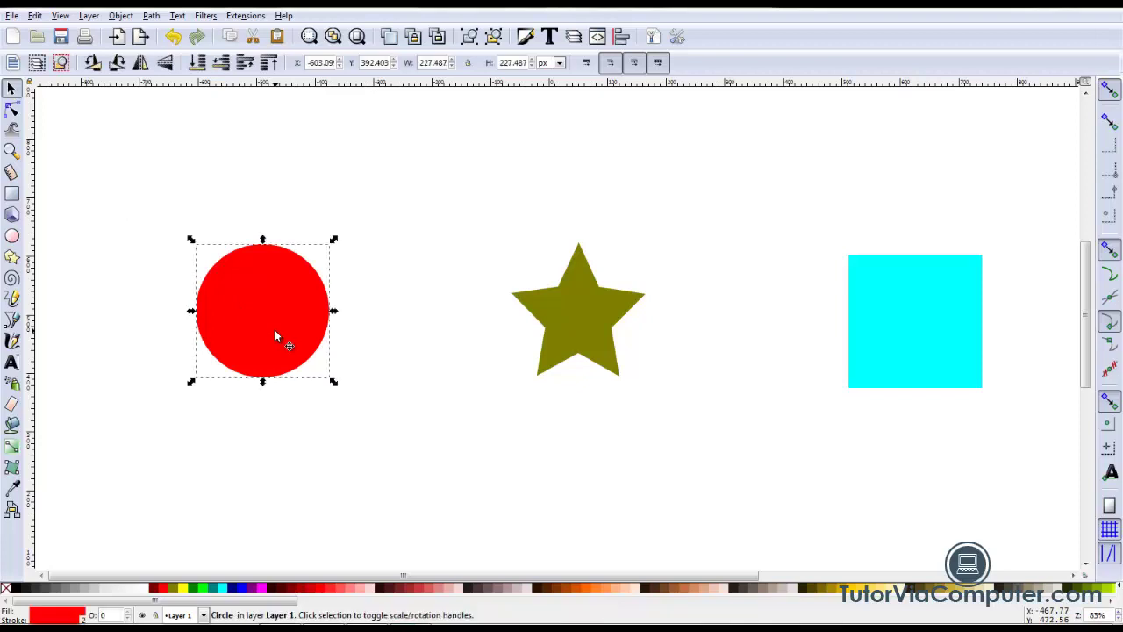
left_click_drag(275, 334, 772, 485)
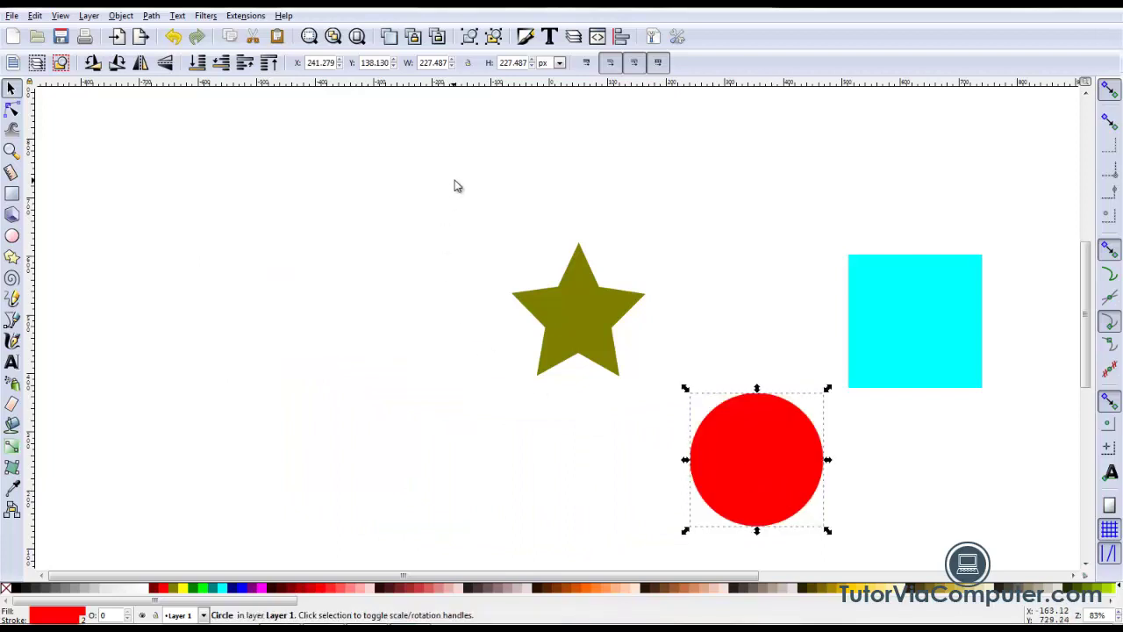
Step: Select the star and the cyan square together and move them about 667 px to the left
left_click_drag(455, 163, 1015, 396)
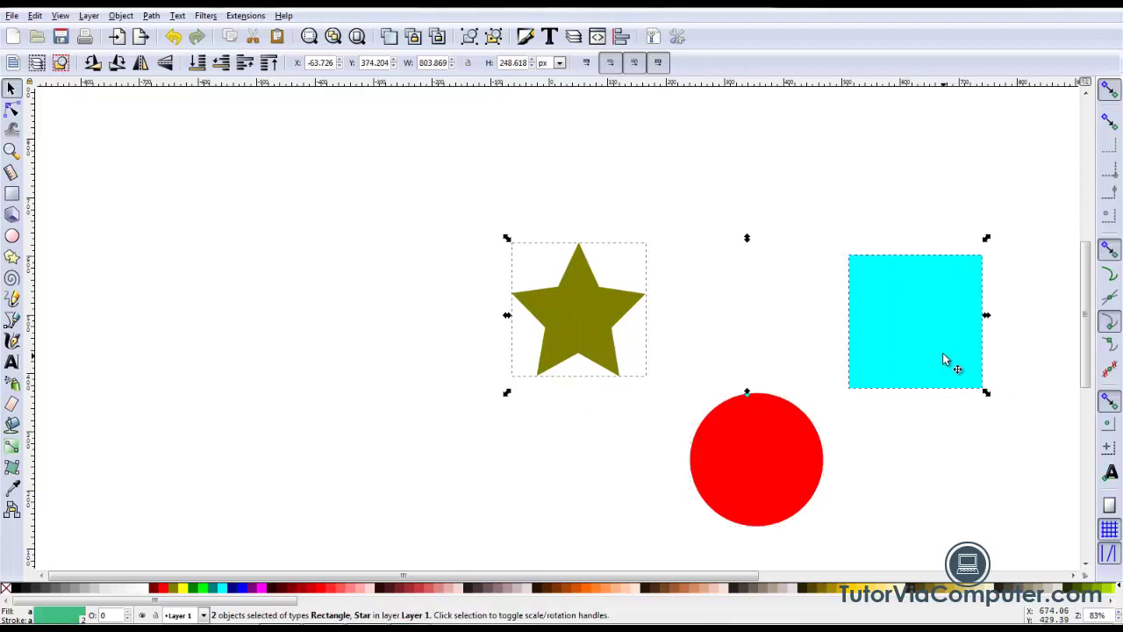
left_click_drag(940, 359, 551, 355)
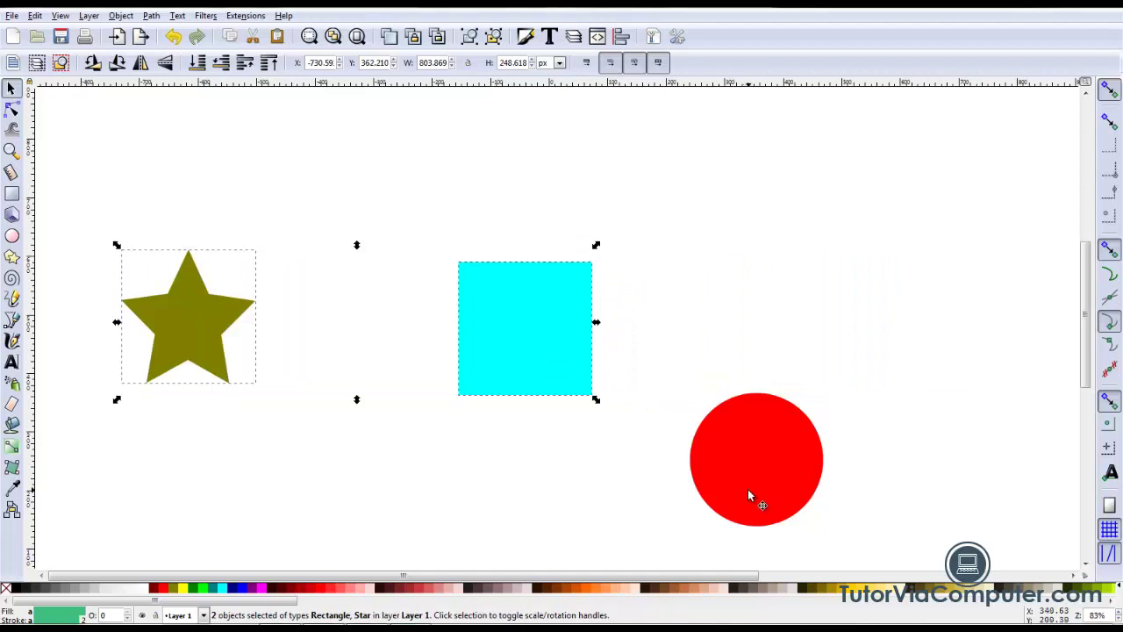
Step: Move the red circle up into line beside the cyan square, and shift the star and square together to the right
left_click_drag(748, 489, 810, 354)
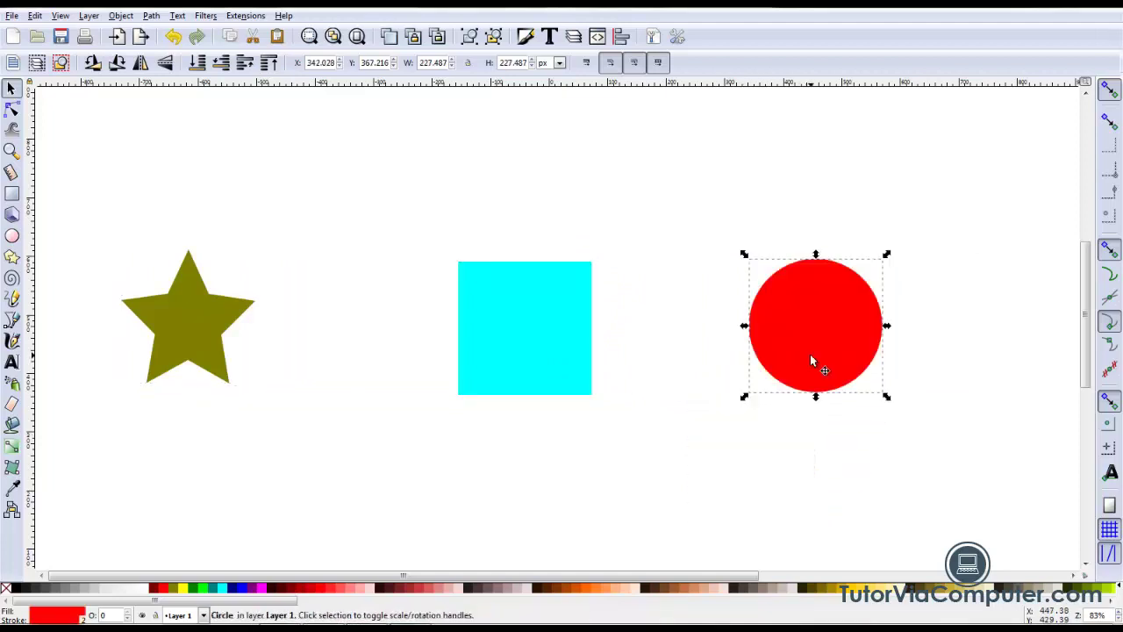
left_click_drag(80, 200, 627, 448)
left_click_drag(503, 383, 602, 383)
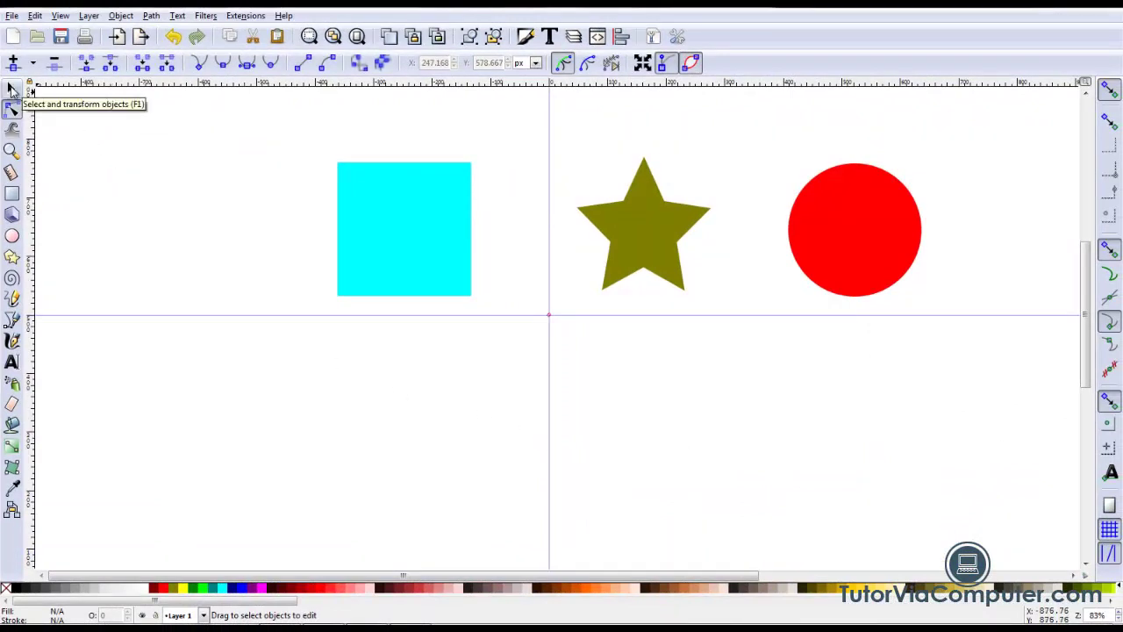
Step: Inspect the cyan square's coordinates, and position the star at X 0 px and Y 500 px
left_click(11, 87)
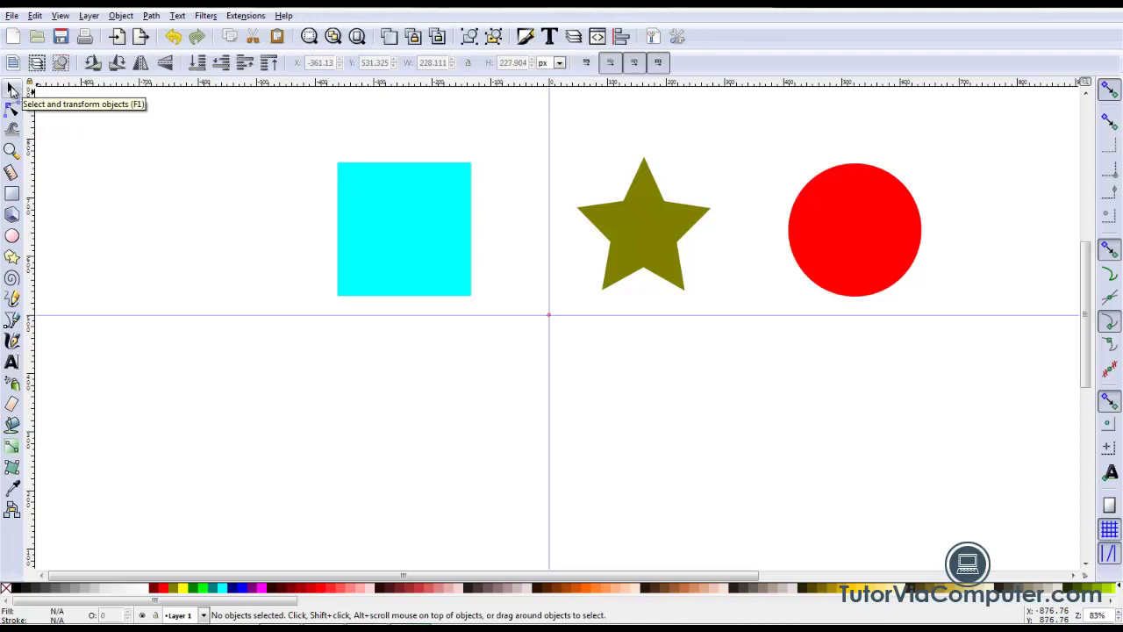
left_click(399, 235)
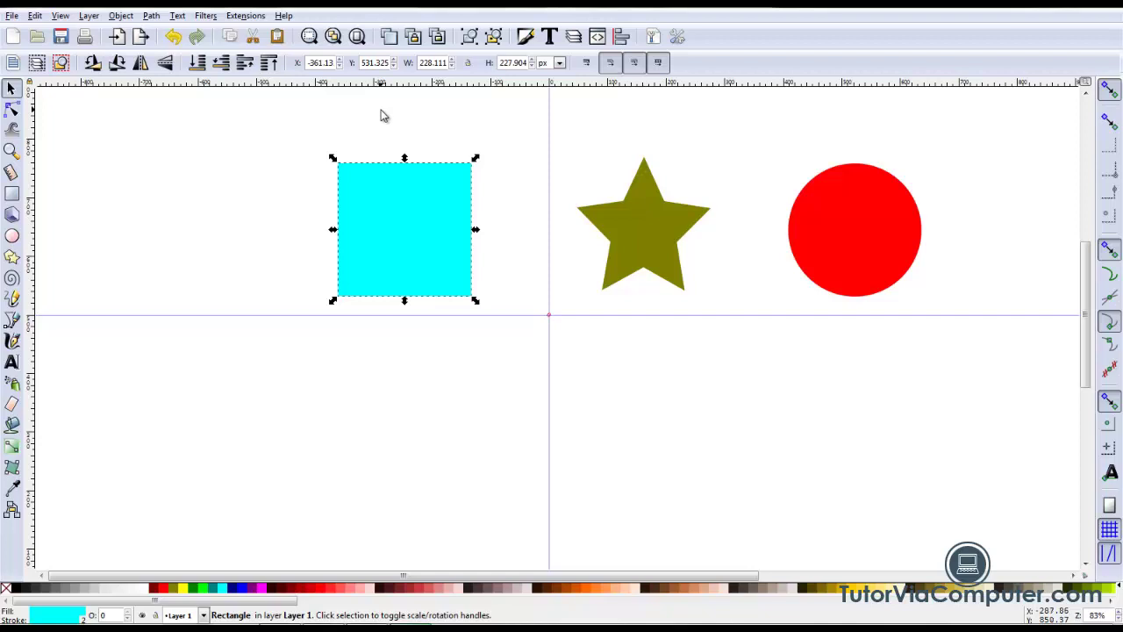
left_click(667, 241)
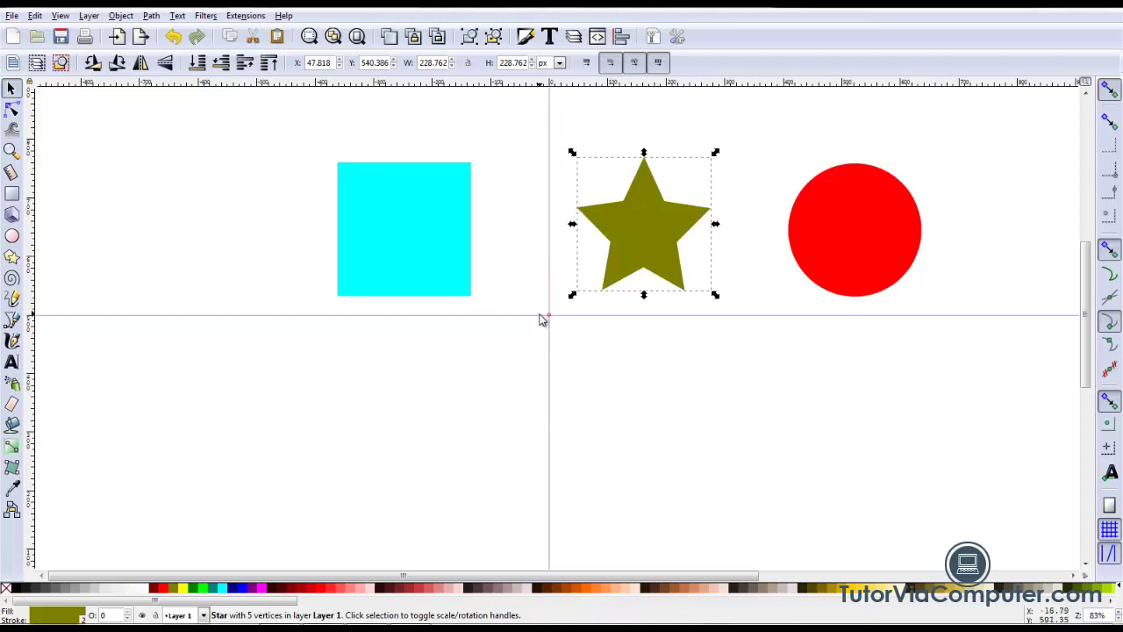
double_click(318, 64)
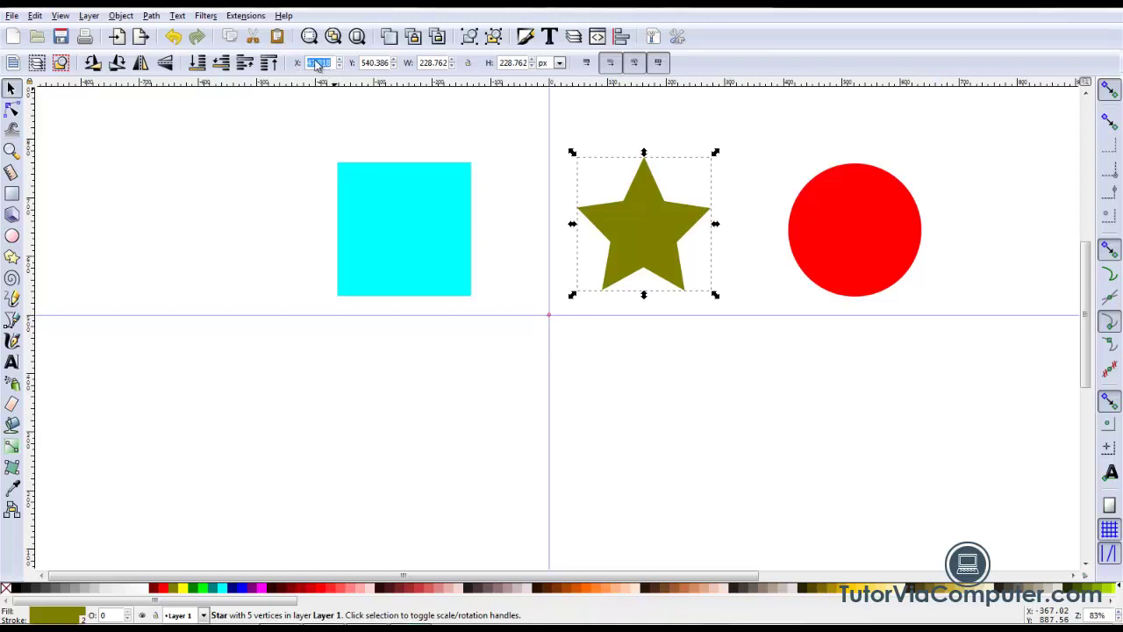
type("0")
key("Tab")
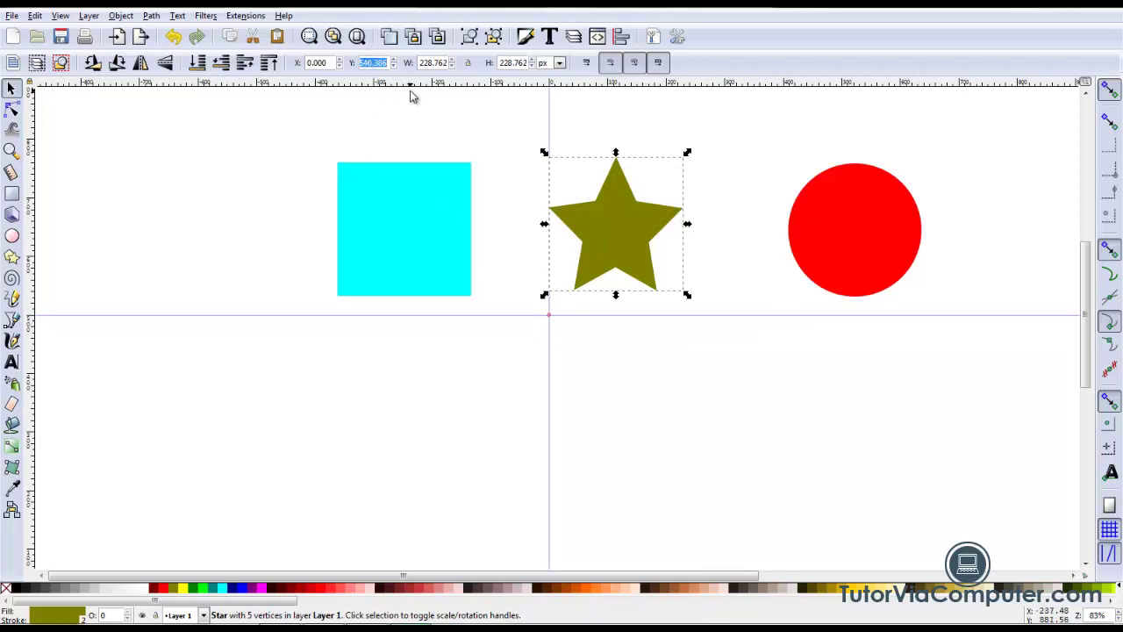
type("500")
key("Tab")
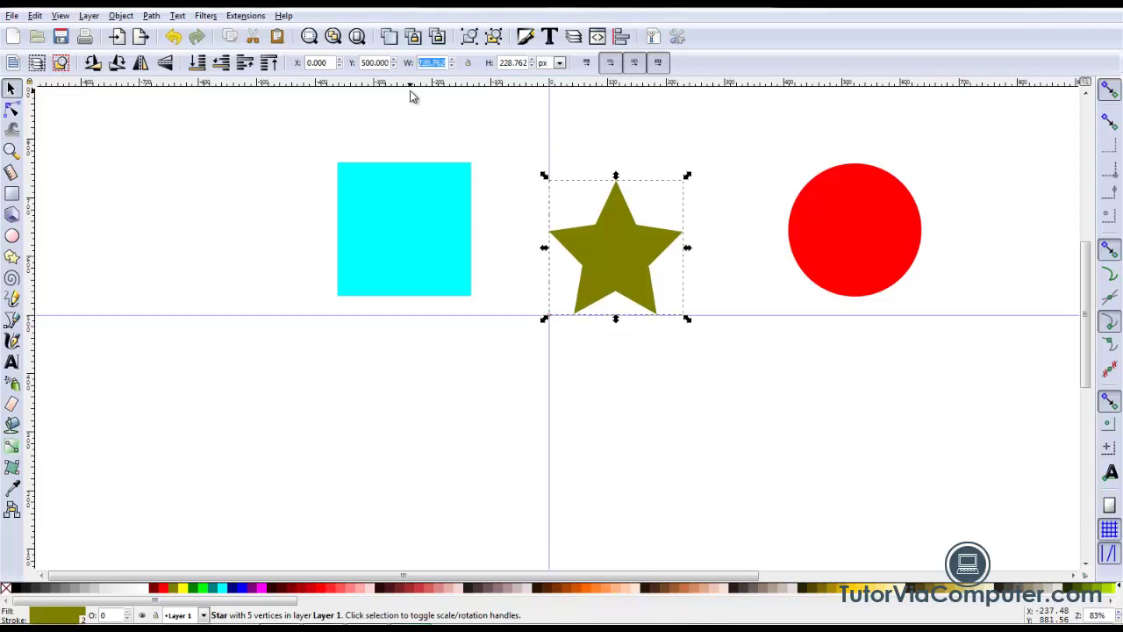
left_click(620, 394)
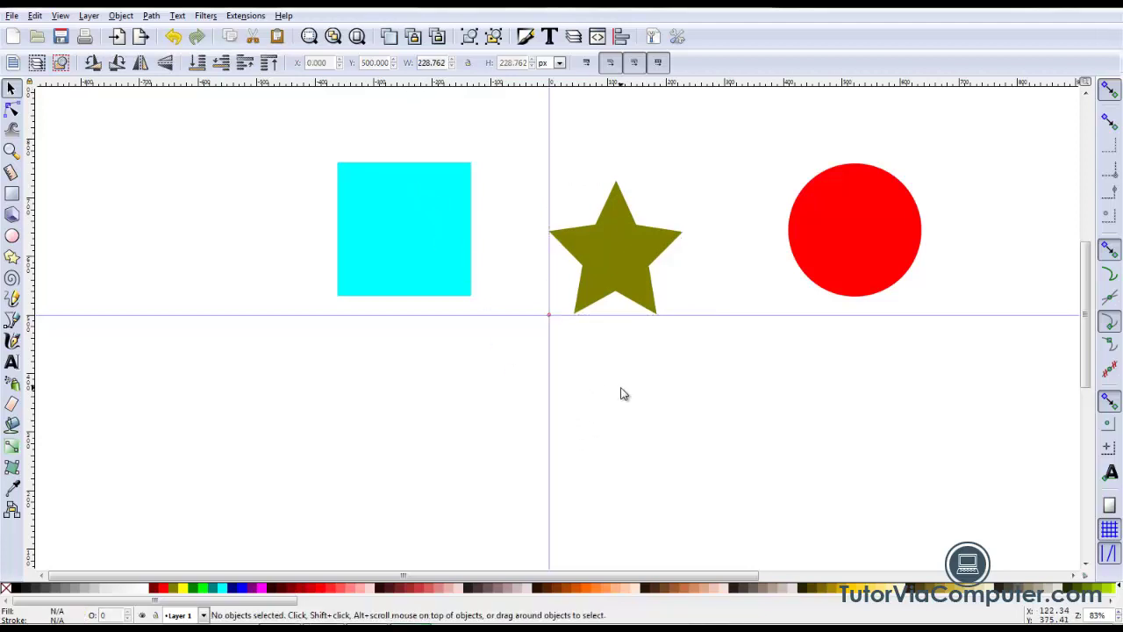
Step: Step the star's X coordinate up to 103.8 px and back down to -78.6 px, and lower its Y coordinate to 311.9 px
left_click(608, 278)
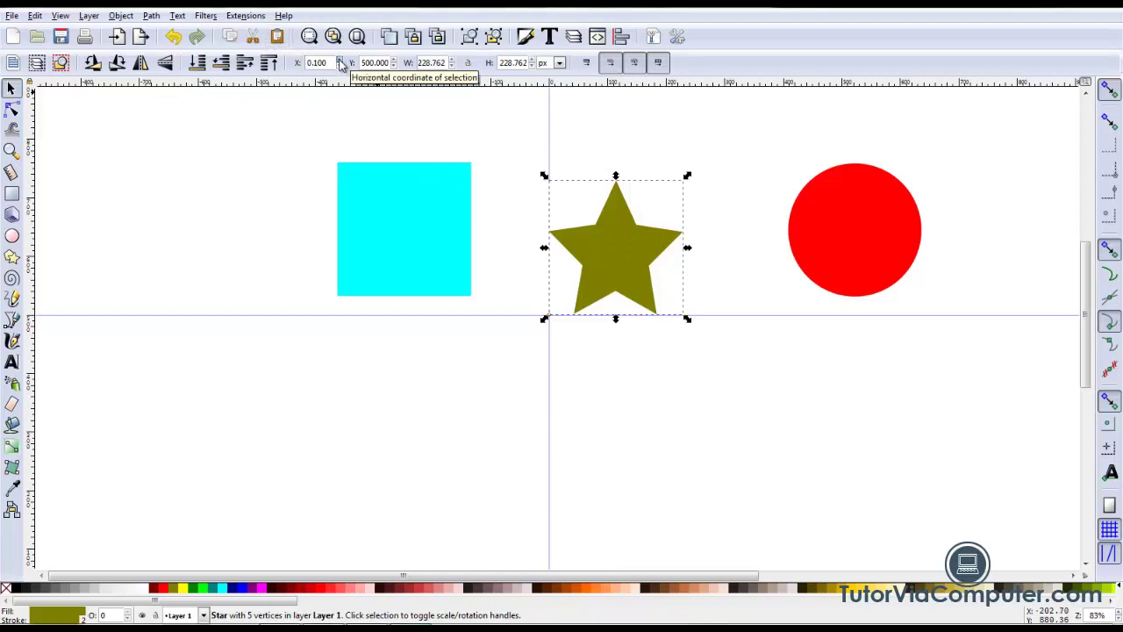
left_click(340, 61)
left_click(340, 61)
left_click_drag(341, 61, 341, 61)
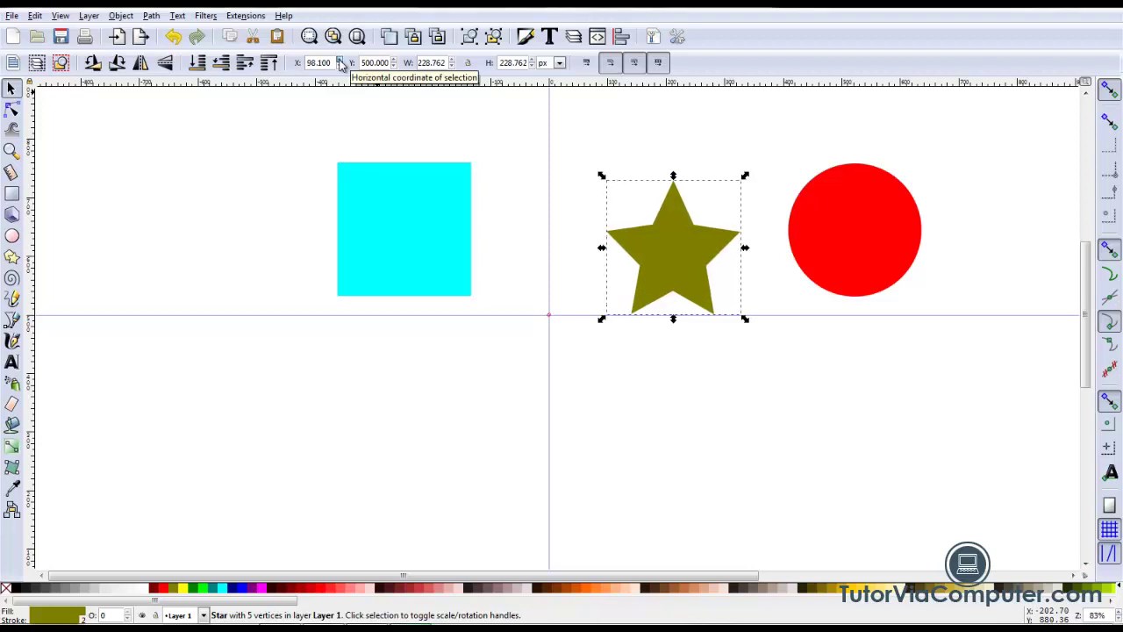
left_click(340, 61)
left_click(341, 61)
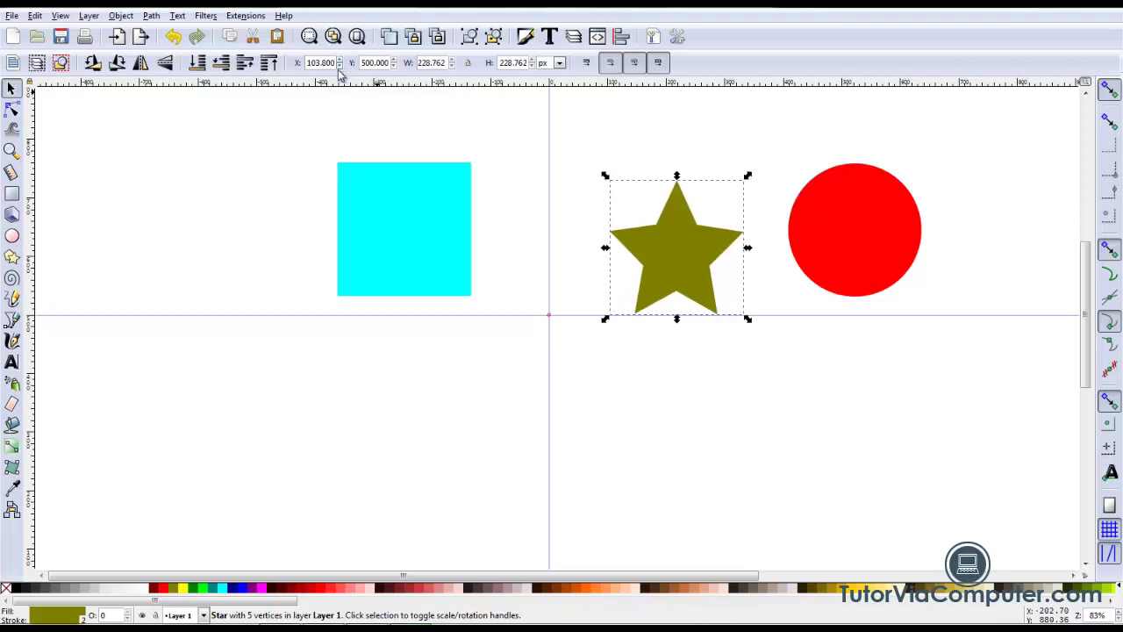
left_click_drag(341, 66, 340, 66)
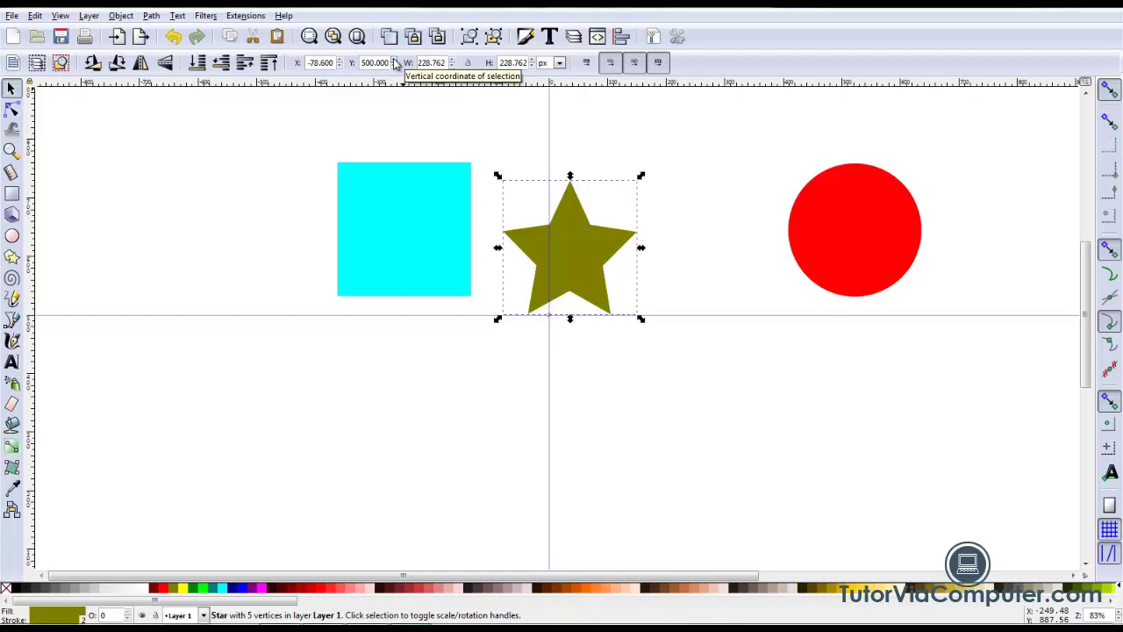
left_click_drag(394, 62, 395, 67)
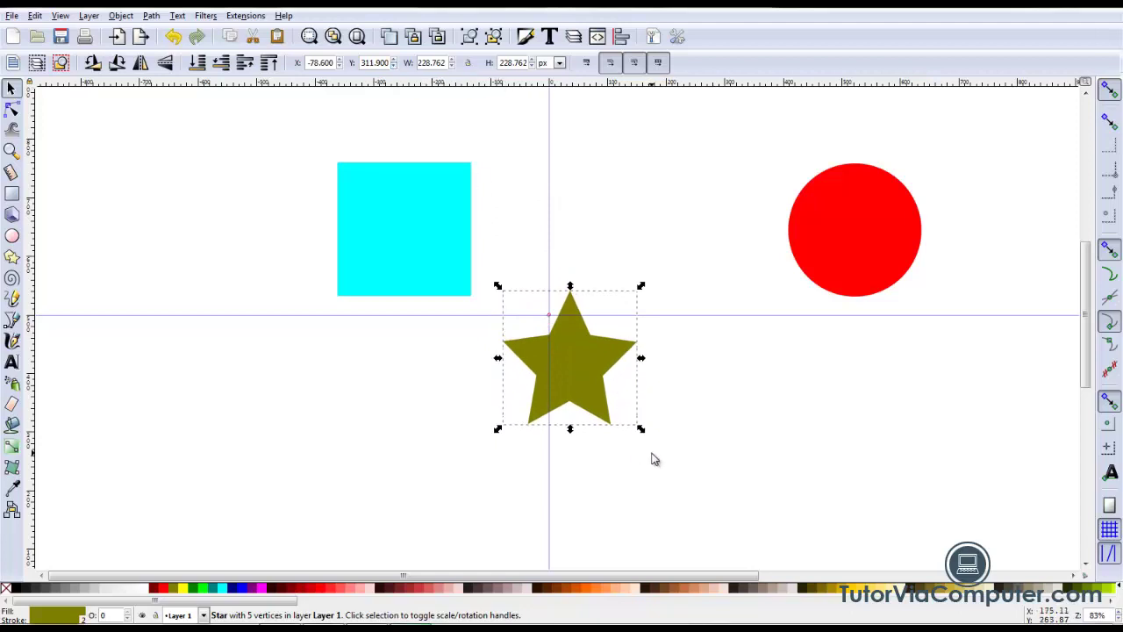
left_click(694, 427)
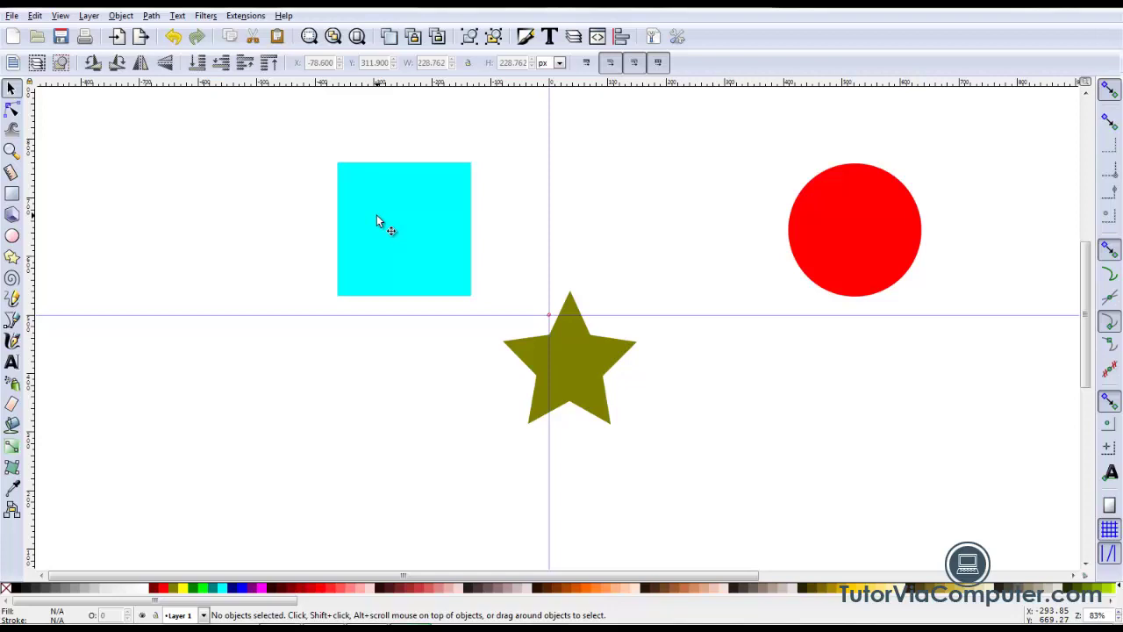
Step: Select the cyan square and red circle together and step their coordinates to about X -379.4 px and Y 261.5 px
key("shift")
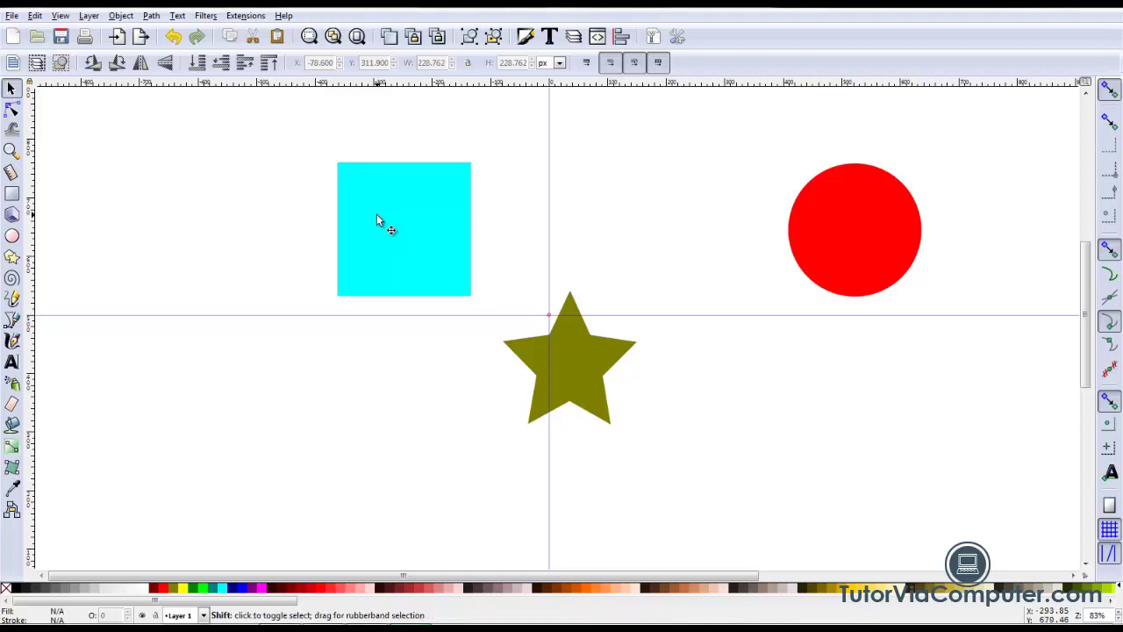
left_click(376, 214, "shift")
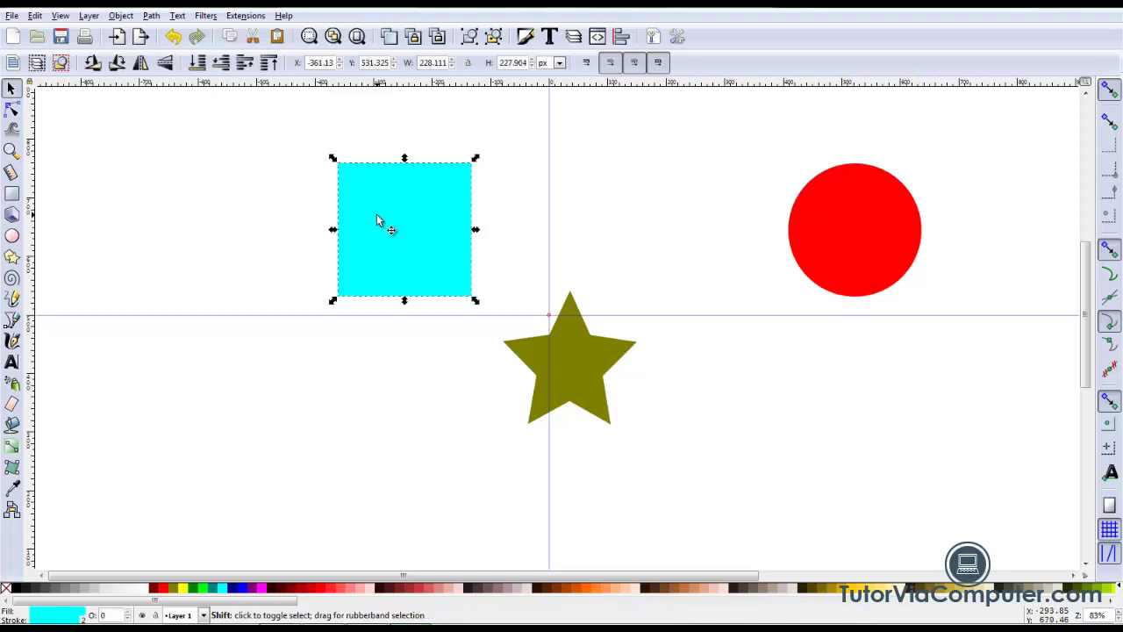
left_click(857, 246, "shift")
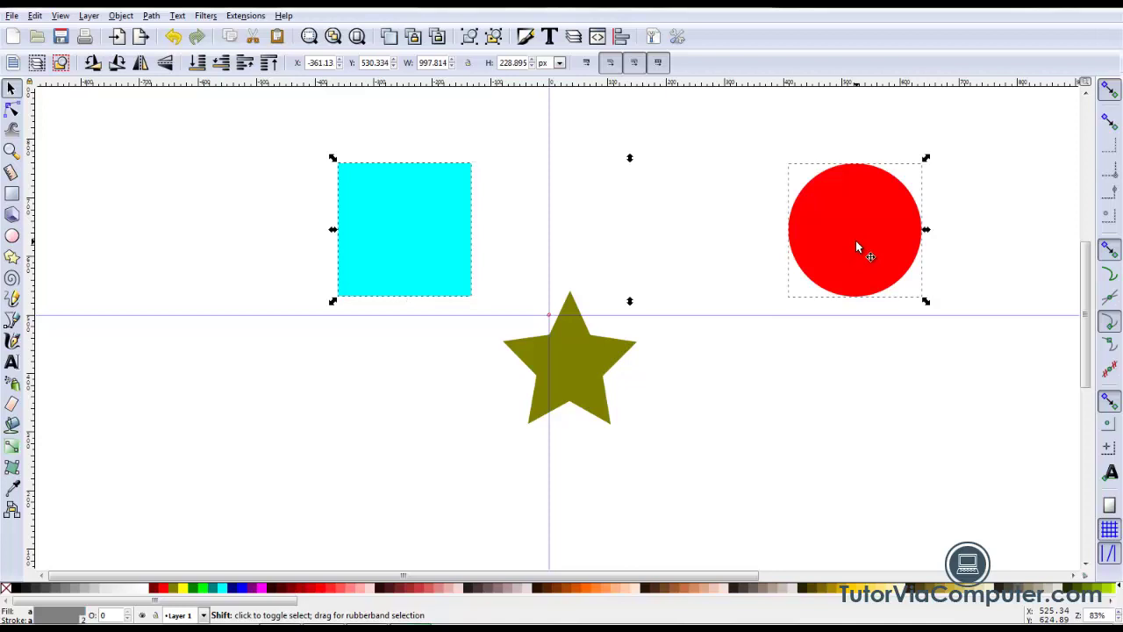
left_click(338, 67)
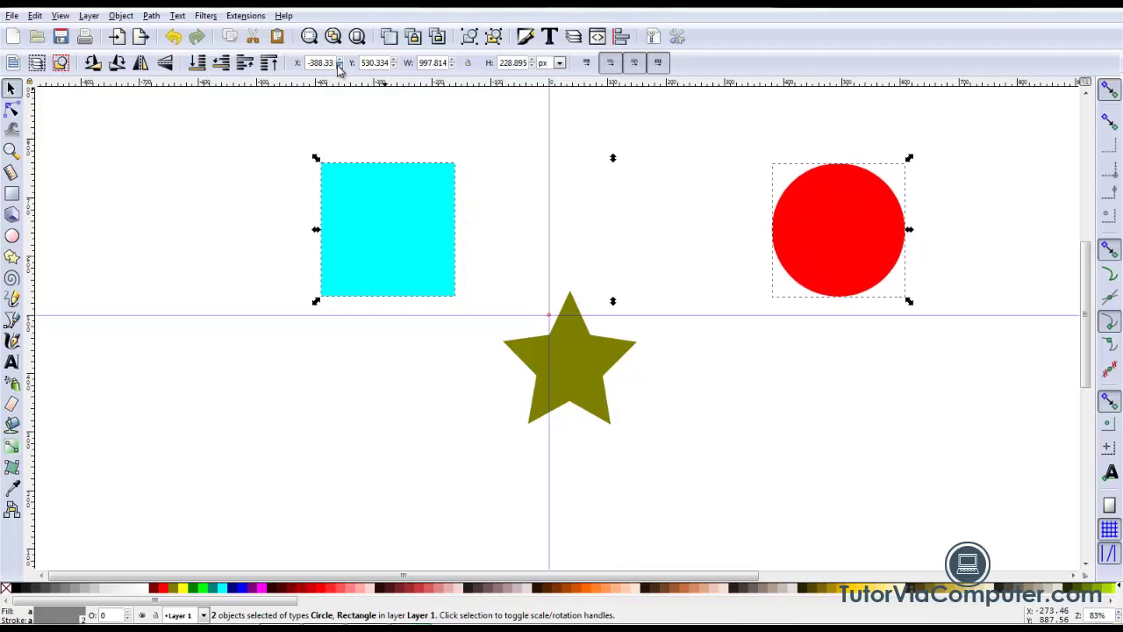
left_click_drag(338, 67, 338, 67)
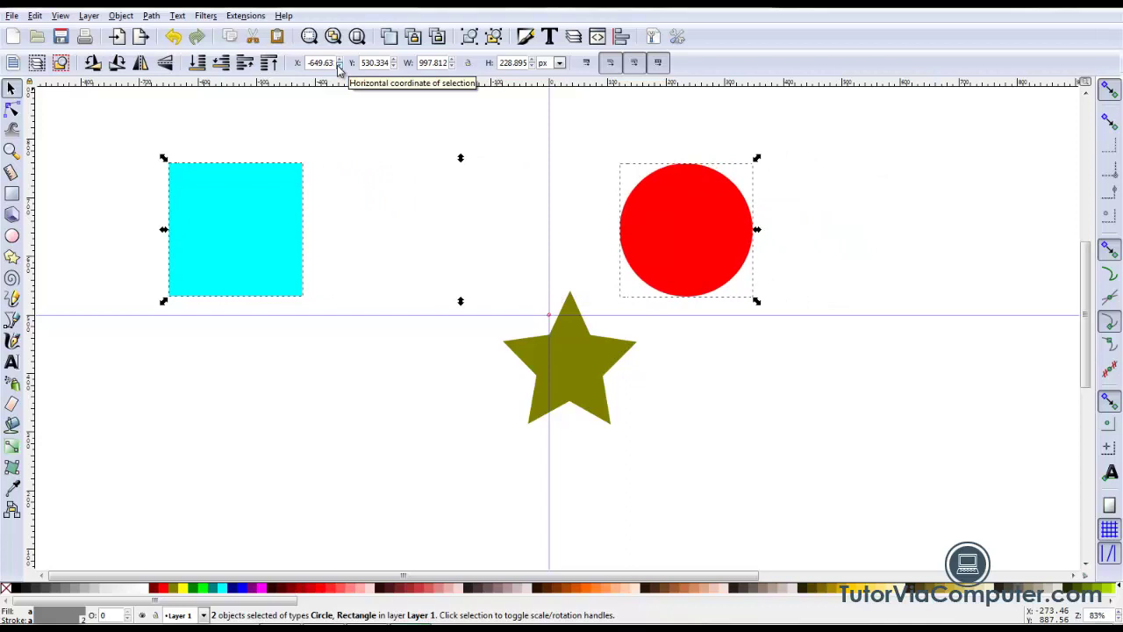
left_click_drag(340, 59, 391, 77)
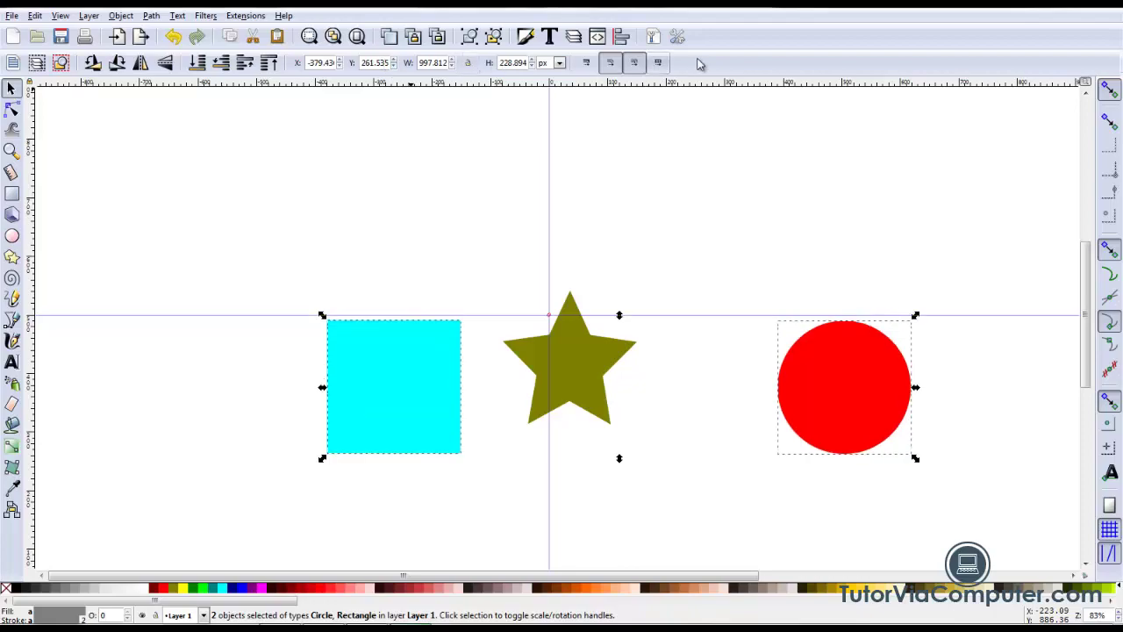
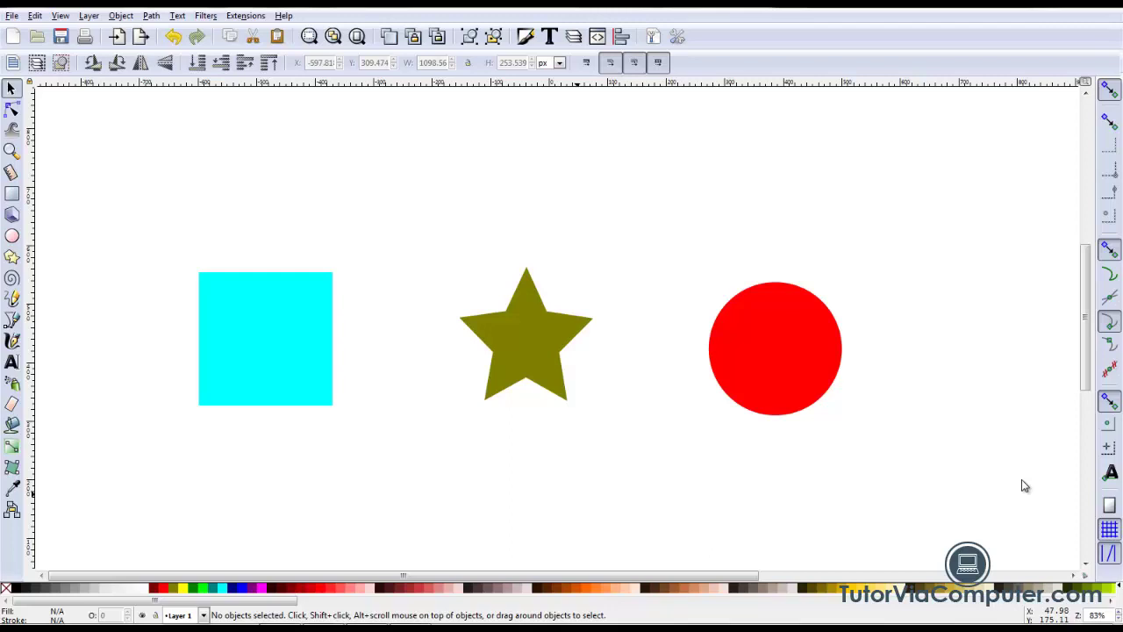
Step: Select the square, star and circle together and nudge them left to about X -633.8 px
left_click_drag(136, 202, 906, 497)
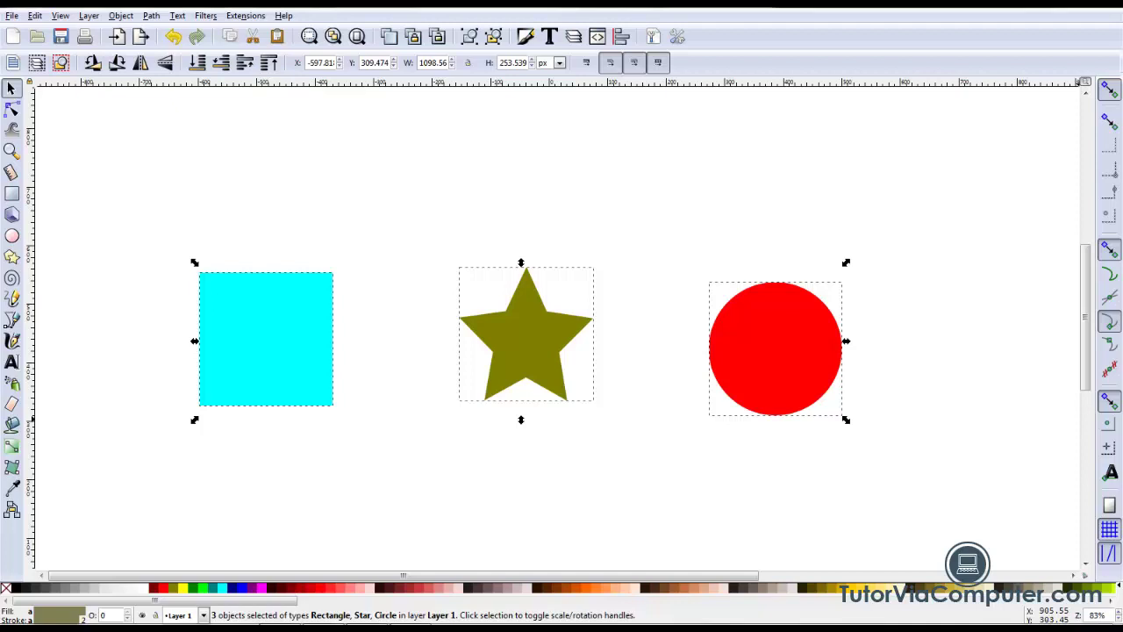
key("Left")
key("Left")
key("Left")
key("Left")
key("Left")
key("Left")
key("Left")
key("Left")
key("Left")
key("Left")
key("Left")
key("Left")
key("Left")
key("Left")
key("Left")
key("Left")
key("Left")
key("Left")
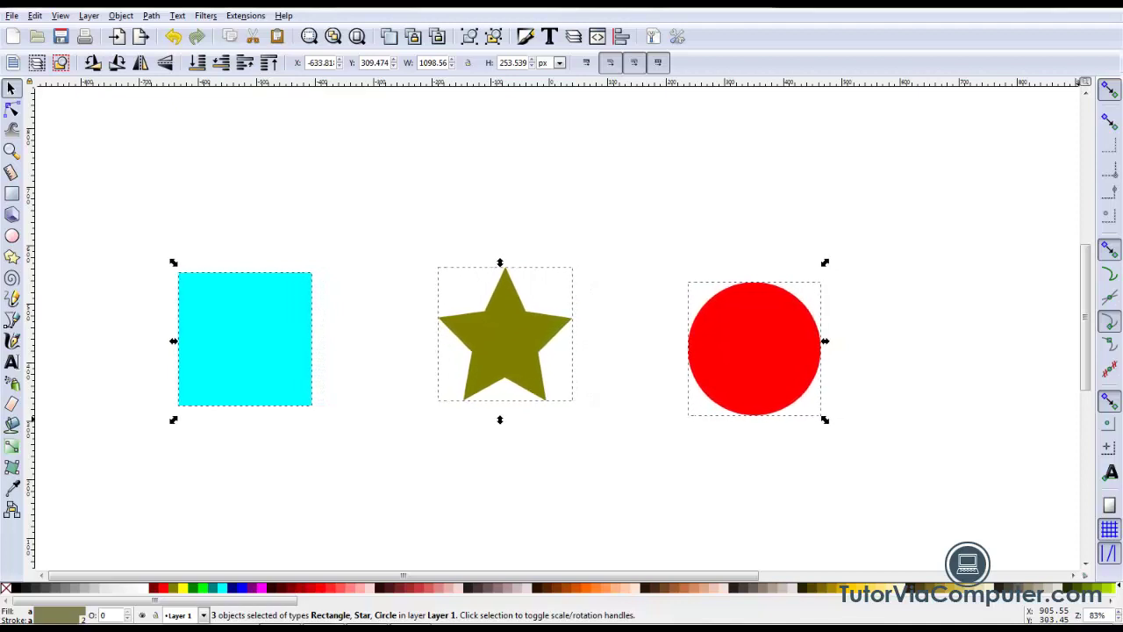
Step: Nudge the three selected shapes right to about X -577.8 px
key("Right")
key("Right")
key("Right")
key("Right")
key("Right")
key("Right")
key("Right")
key("Right")
key("Right")
key("Right")
key("Right")
key("Right")
key("Right")
key("Right")
key("Right")
key("Right")
key("Right")
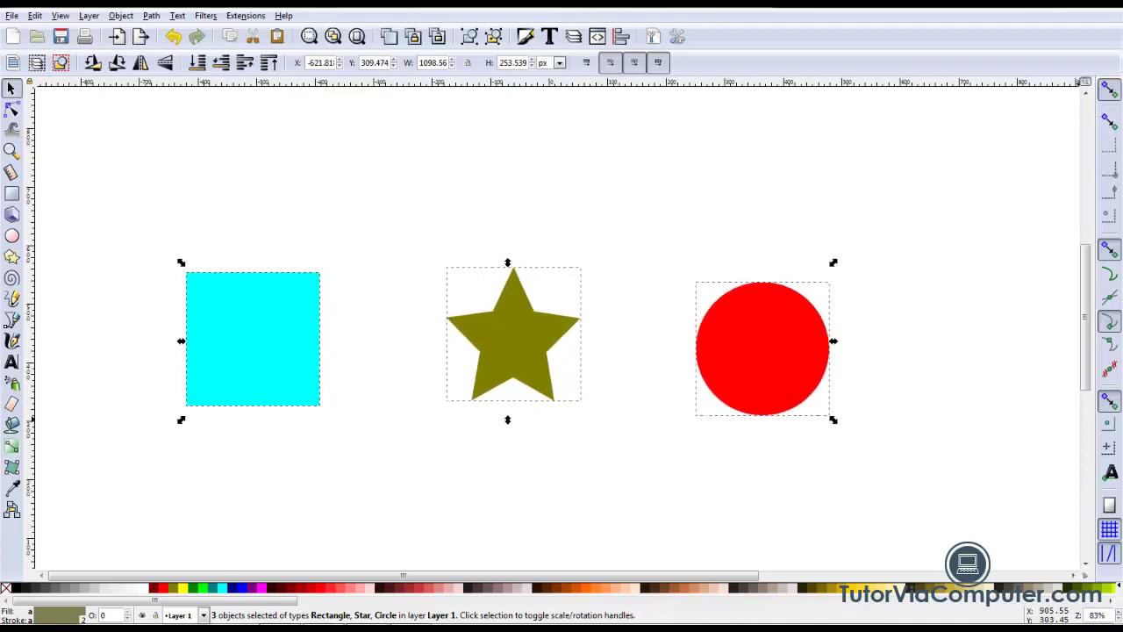
key("Right")
key("Right")
key("Right")
key("Right")
key("Right")
key("Right")
key("Right")
key("Right")
key("Right")
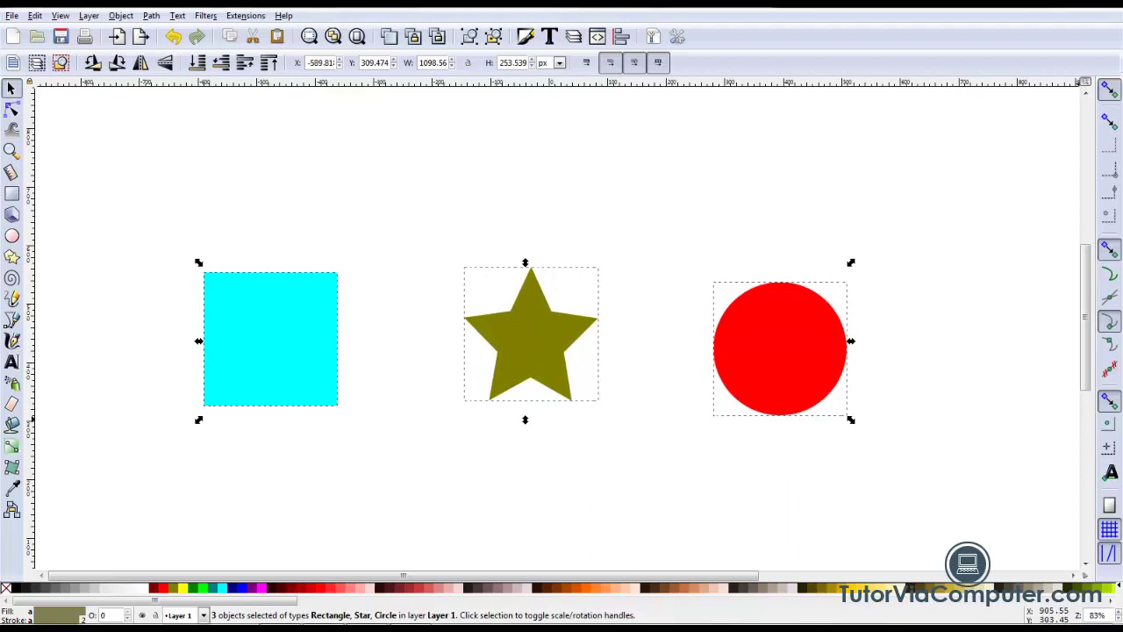
key("Right")
key("Right")
Step: Nudge the three selected shapes upward in small increments
key("Up")
key("Up")
key("Up")
key("Up")
key("Up")
key("Up")
key("Up")
key("Up")
key("Up")
key("Up")
key("Up")
key("Up")
key("Up")
key("Up")
key("Up")
key("Up")
key("Up")
key("Up")
key("Up")
key("Up")
key("Up")
key("Up")
key("Up")
Step: Nudge the three selected shapes down to about Y 291.5 px
key("Down")
key("Down")
key("Down")
key("Down")
key("Down")
key("Down")
key("Down")
key("Down")
key("Down")
key("Down")
key("Down")
key("Down")
key("Down")
key("Down")
key("Down")
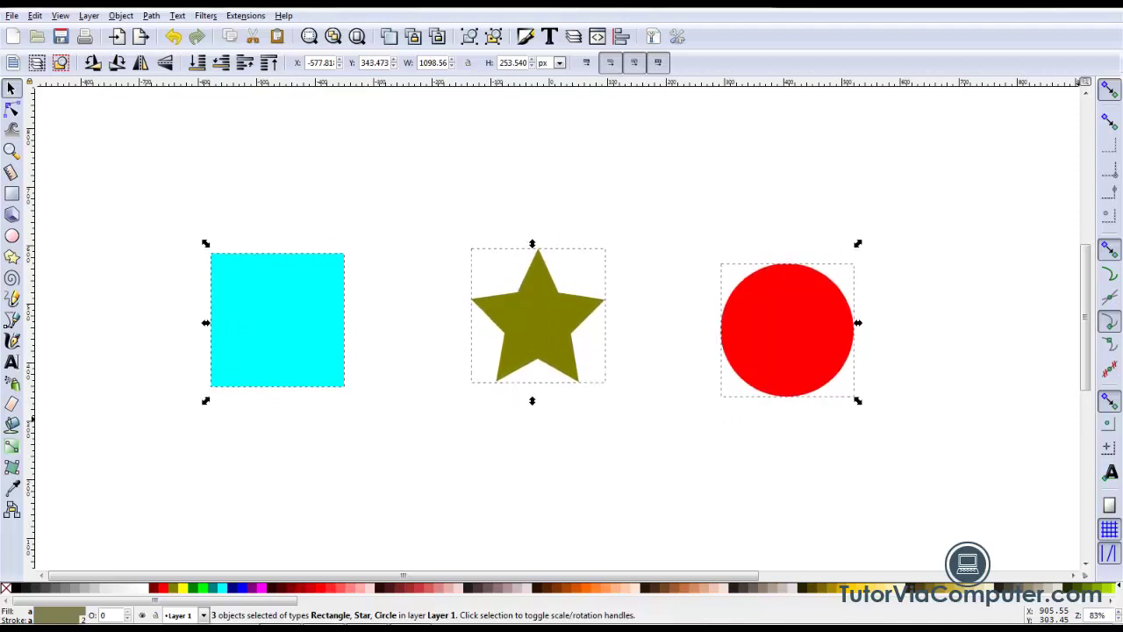
key("Down")
key("Down")
key("Down")
key("Down")
key("Down")
key("Down")
key("Down")
key("Down")
key("Down")
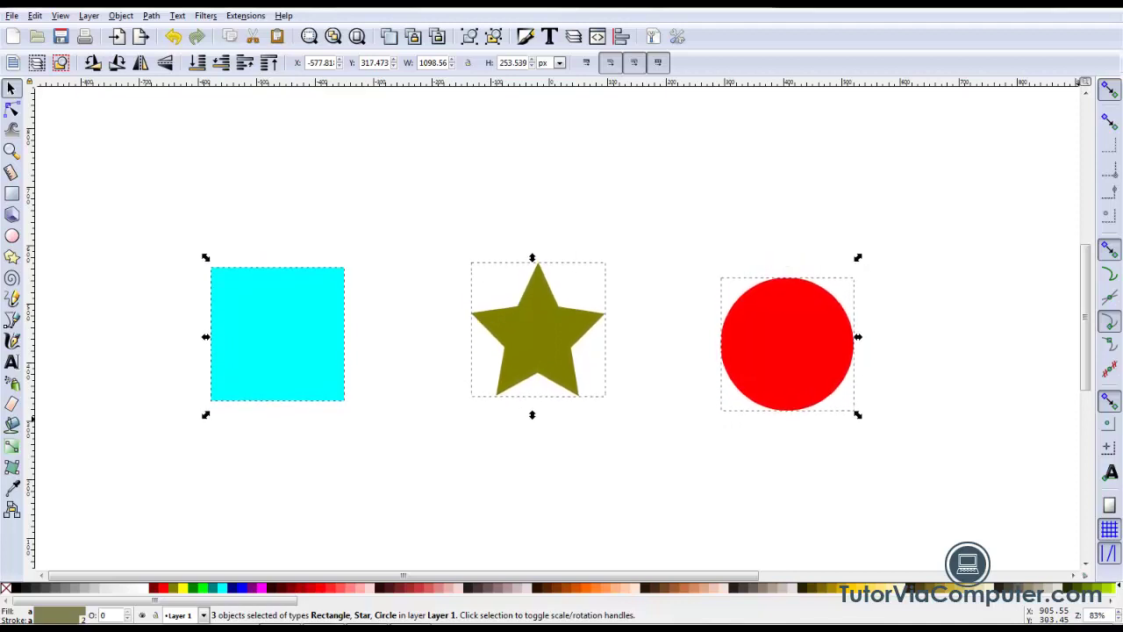
key("Down")
key("Down")
key("Down")
key("Down")
key("Down")
key("Down")
key("Down")
key("Down")
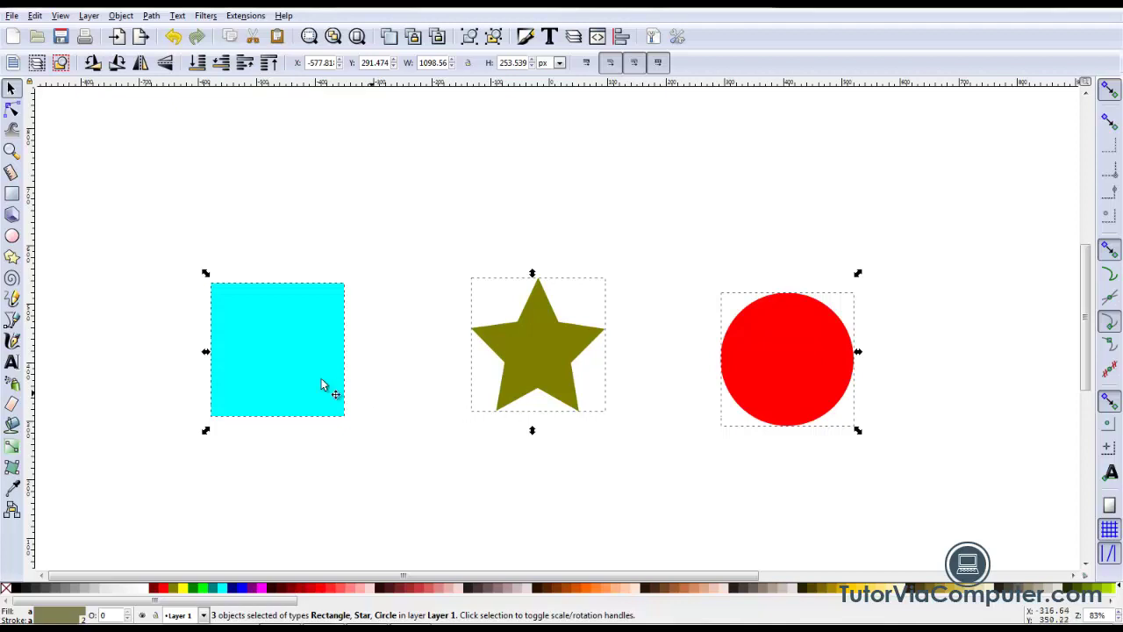
Step: Inspect the arrow-key move distance in the Steps section of the Behavior preferences
left_click(36, 16)
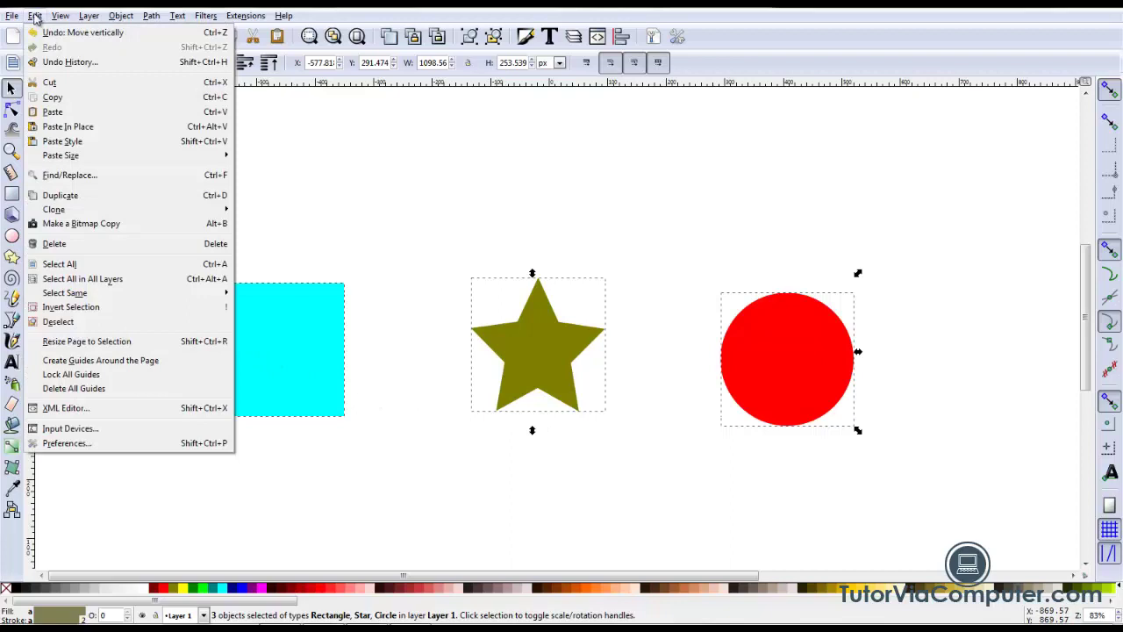
left_click(75, 444)
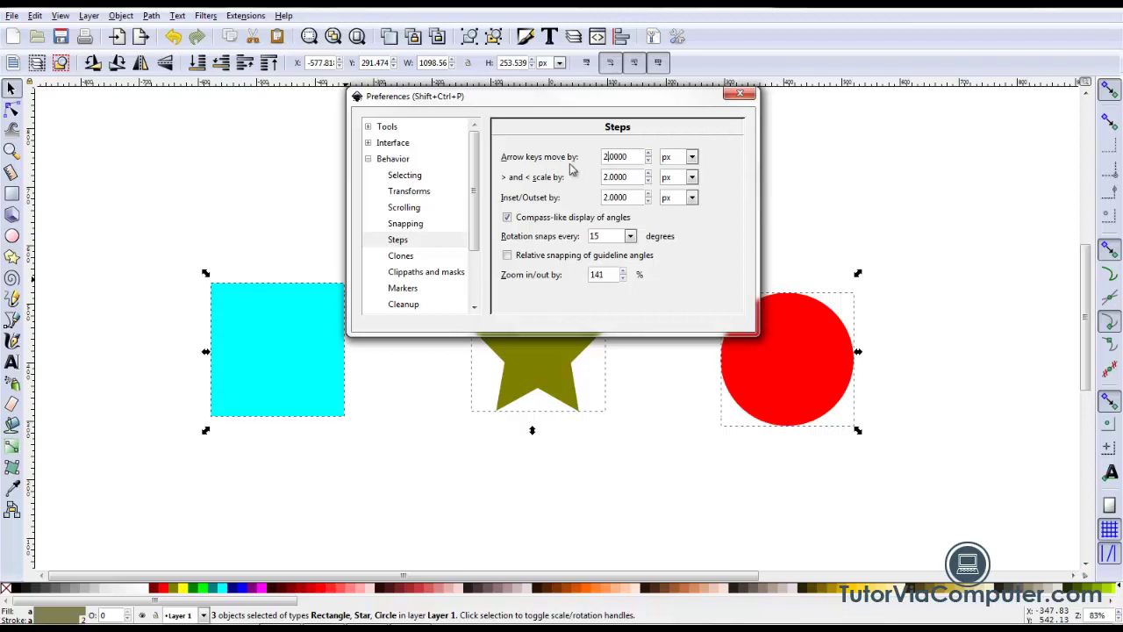
left_click(605, 156)
left_click(741, 95)
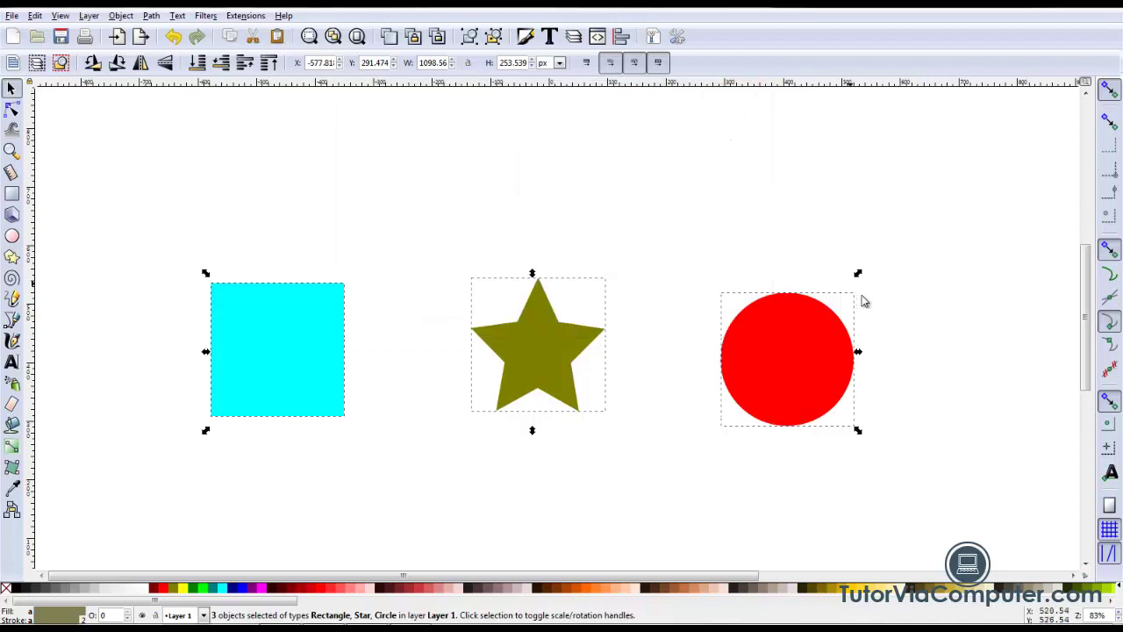
Step: Select only the red circle and nudge it upward in fine increments to about Y 299.9 px
left_click(901, 349)
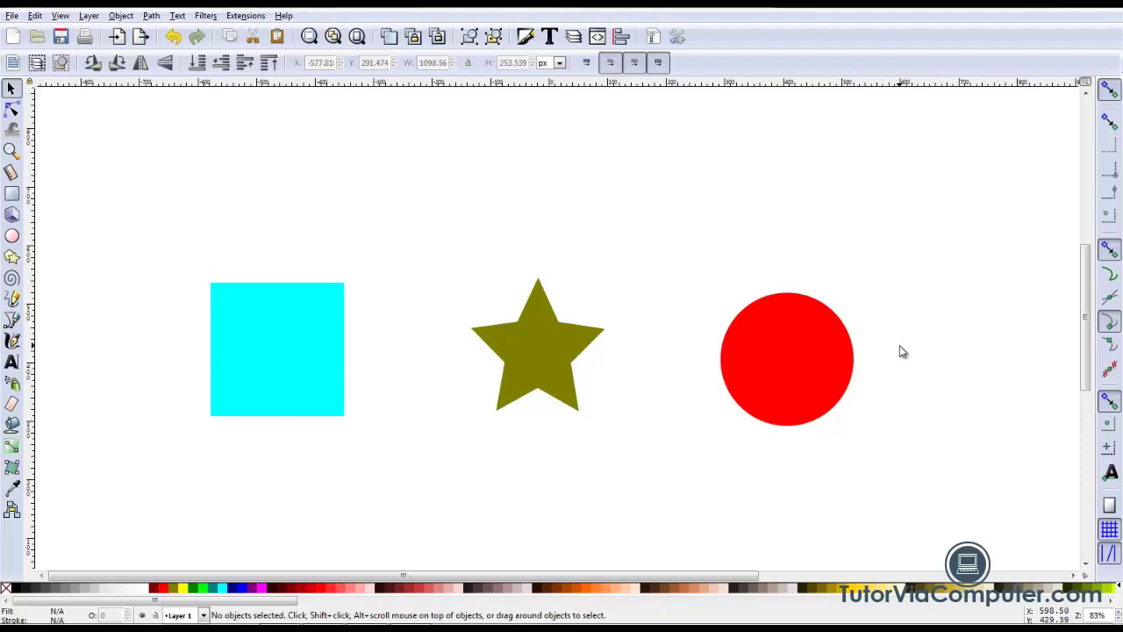
left_click(781, 344)
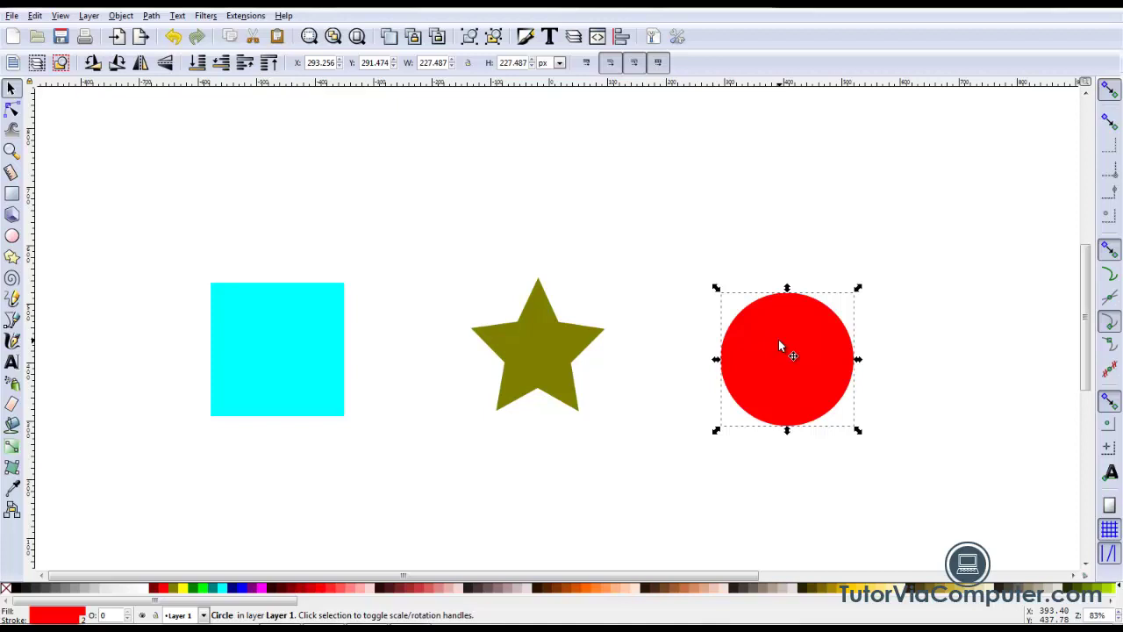
key("alt")
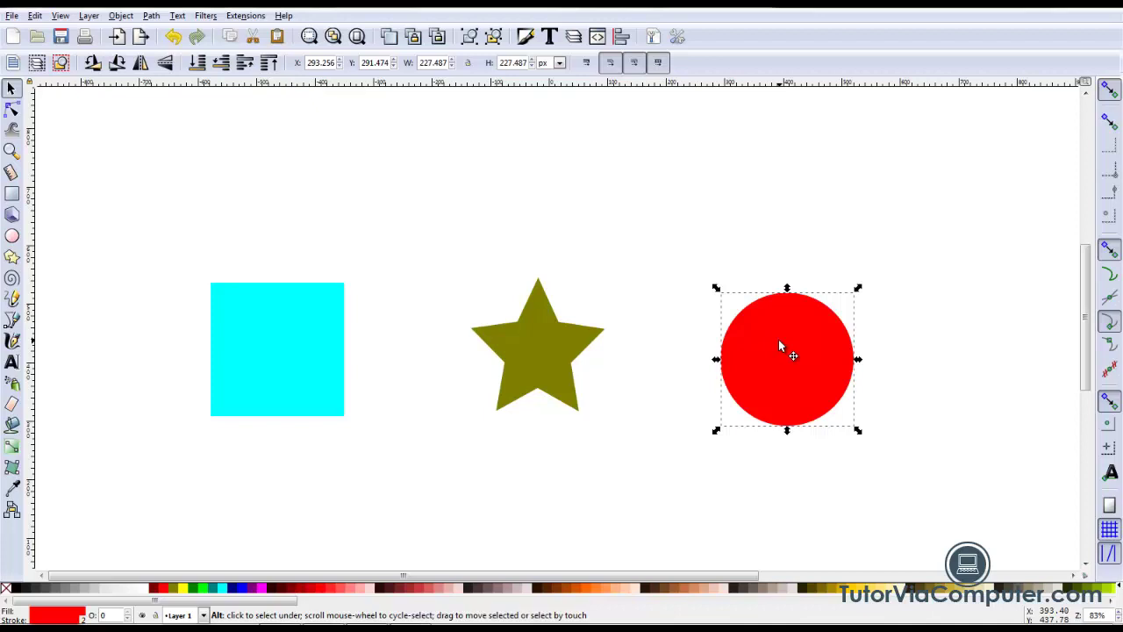
key("alt+Up")
key("alt+Up")
key("alt+Up")
key("alt+Up")
key("alt+Up")
key("alt+Up")
key("alt+Up")
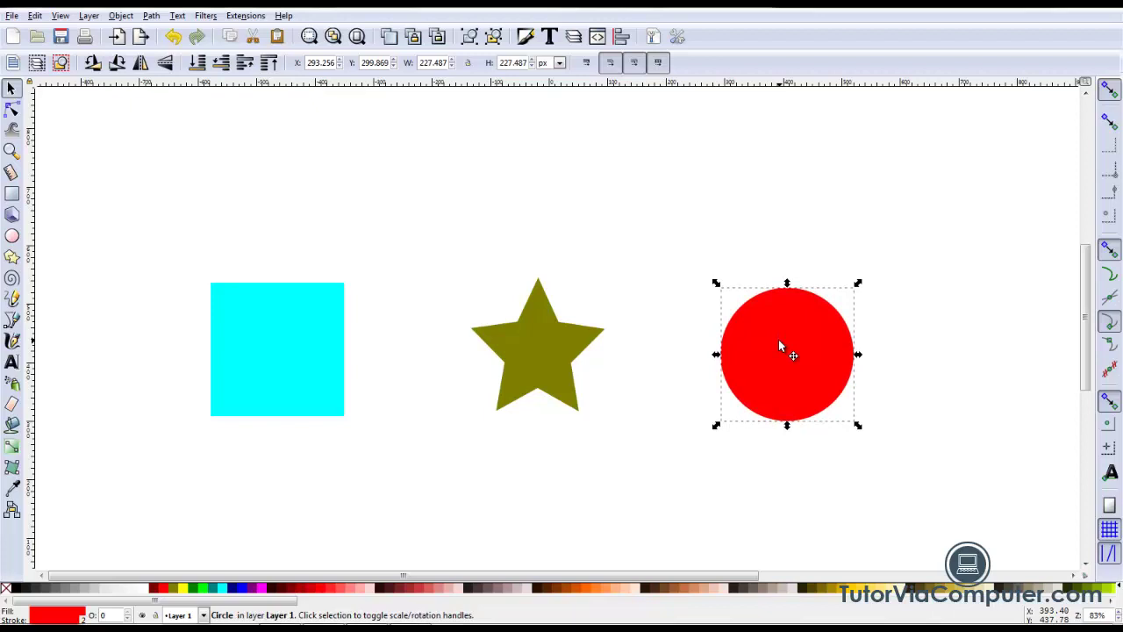
Step: Nudge the red circle left in fine increments to about X 283.7 px
key("alt+Left")
key("alt+Left")
key("alt+Left")
key("alt+Left")
key("alt+Left")
key("alt+Left")
key("alt+Left")
key("alt+Left")
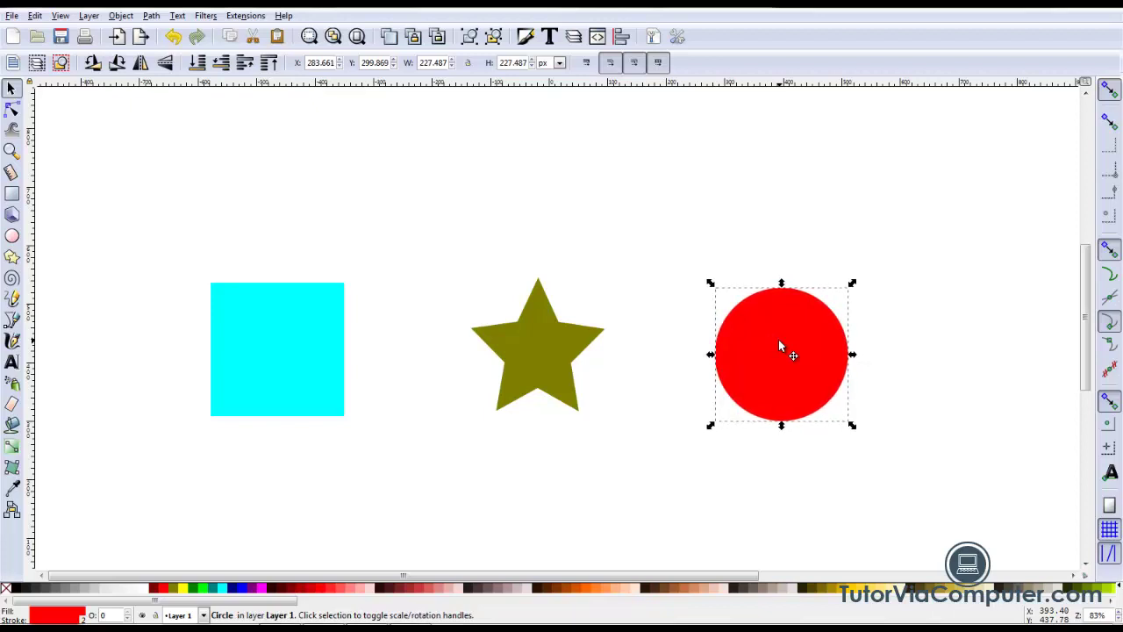
Step: Nudge the red circle right by five fine increments
key("alt+Right")
key("alt+Right")
key("alt+Right")
key("alt+Right")
key("alt+Right")
Step: Nudge the red circle up by four fine increments and down by five
key("alt+Up")
key("alt+Up")
key("alt+Up")
key("alt+Up")
key("alt+Down")
key("alt+Down")
key("alt+Down")
key("alt+Down")
key("alt+Down")
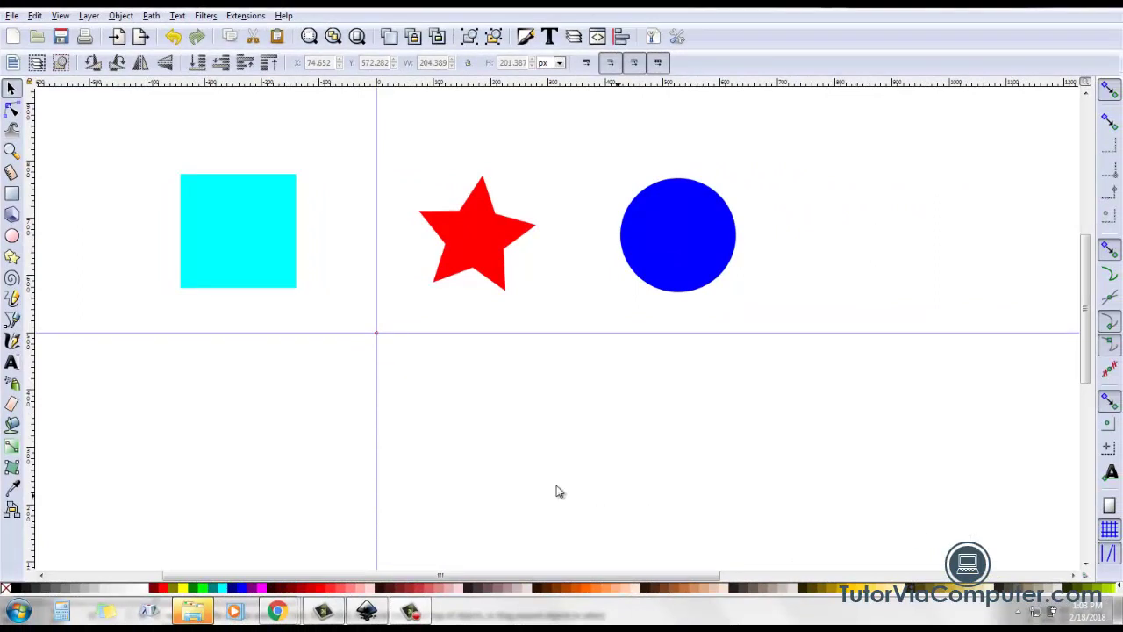
Step: Open the Transform dialog's Move settings and choose px as the unit
left_click(120, 16)
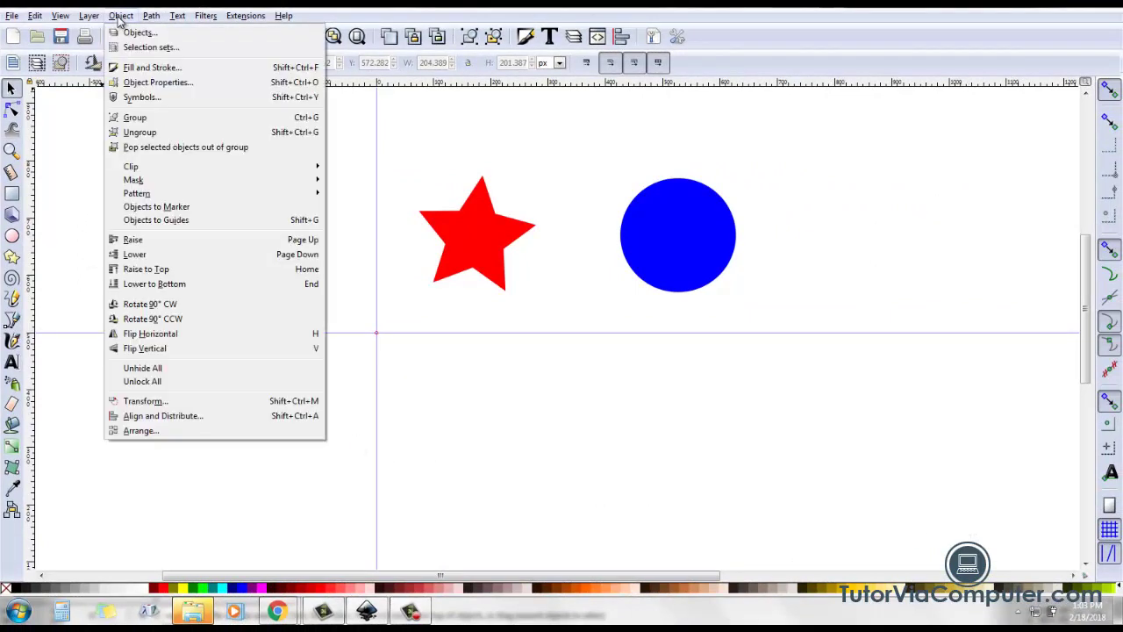
left_click(150, 408)
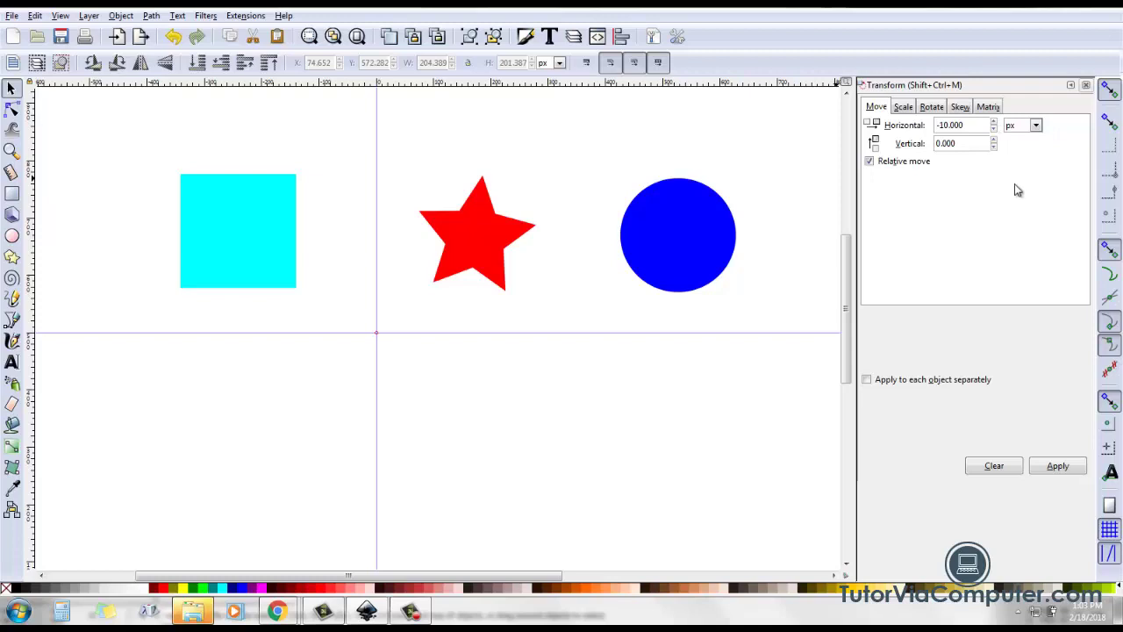
left_click(1036, 125)
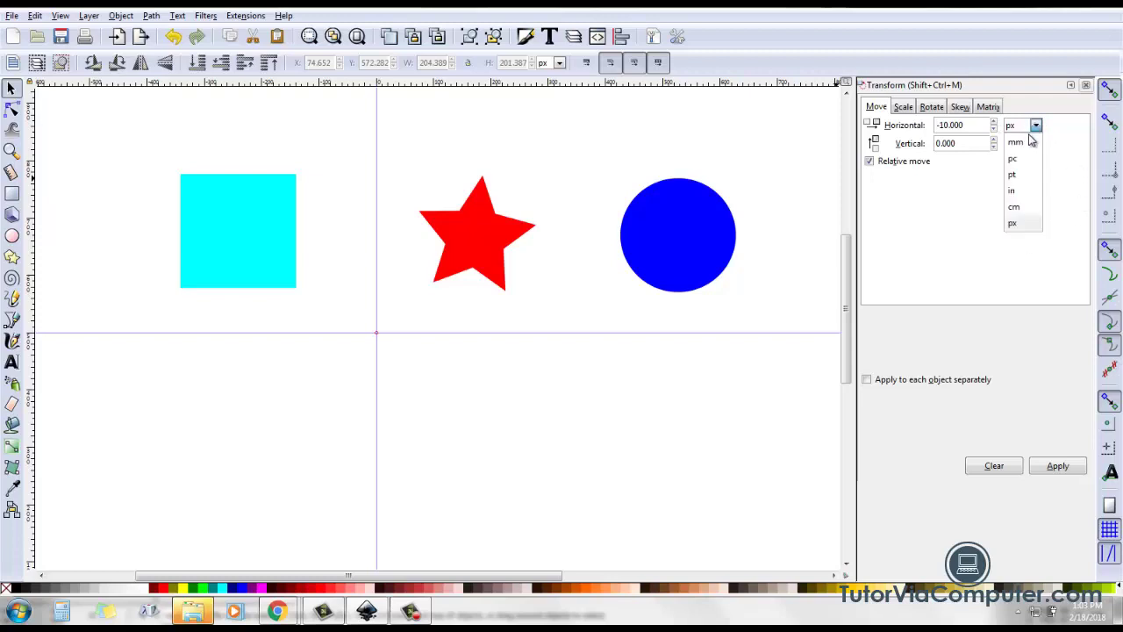
left_click(1014, 225)
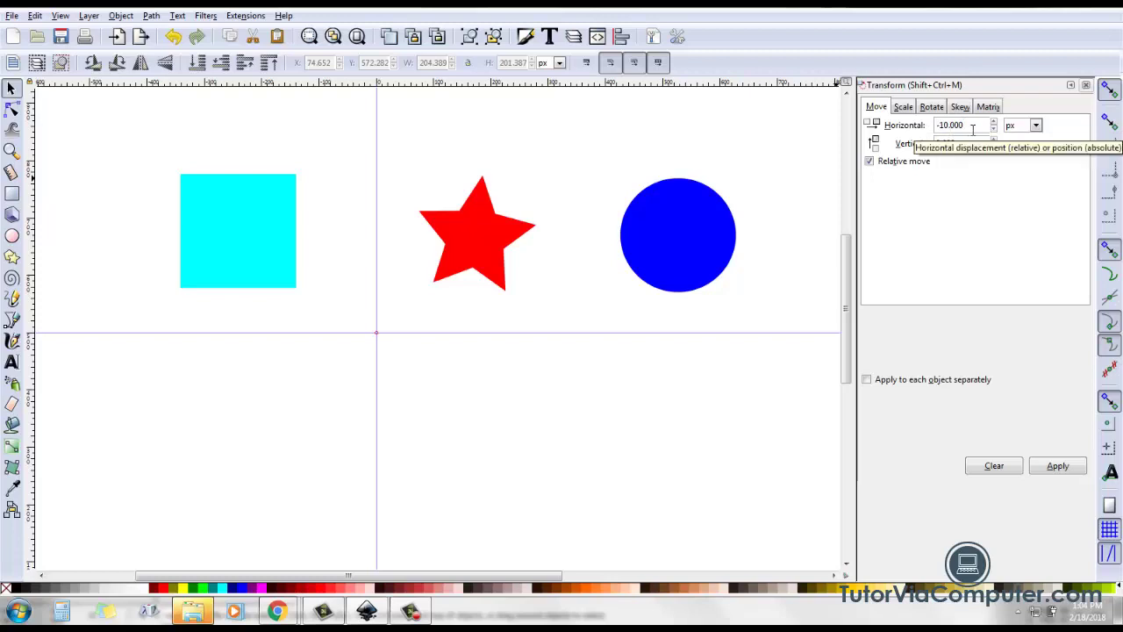
Step: Select the red star and apply a relative horizontal move of -10 px repeatedly until it reaches X 34.652 px
left_click(484, 242)
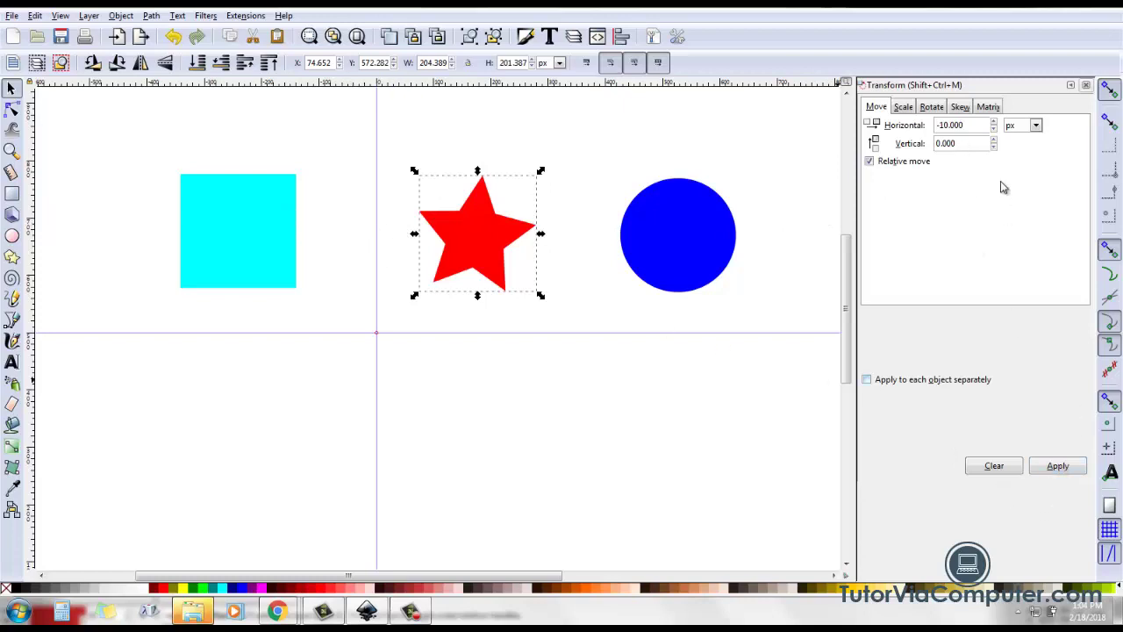
left_click(1057, 467)
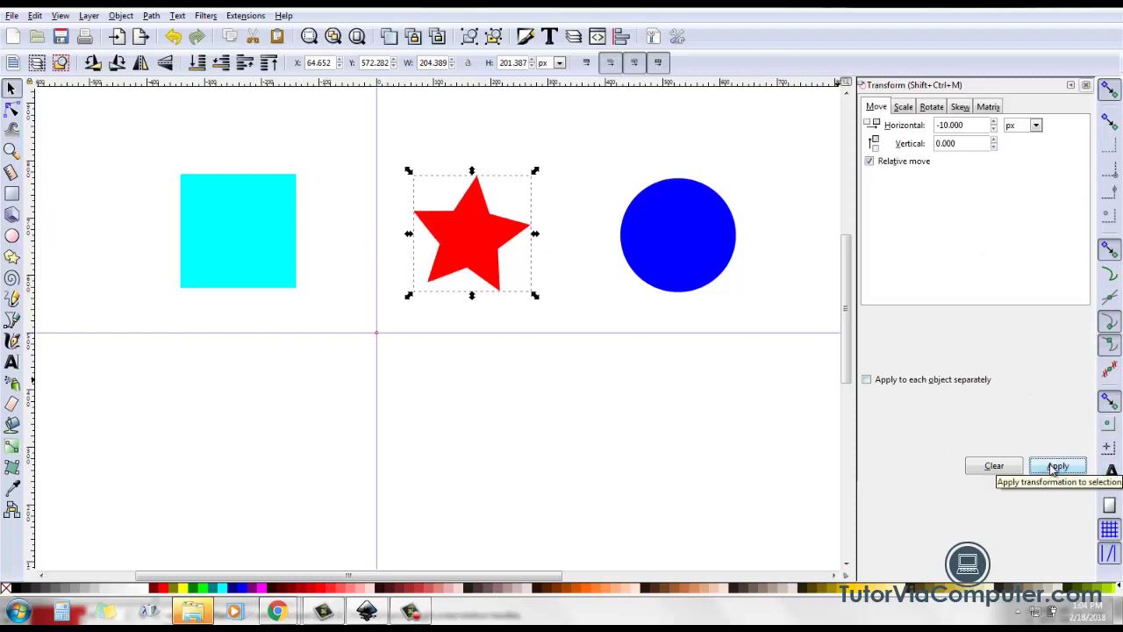
left_click(1058, 466)
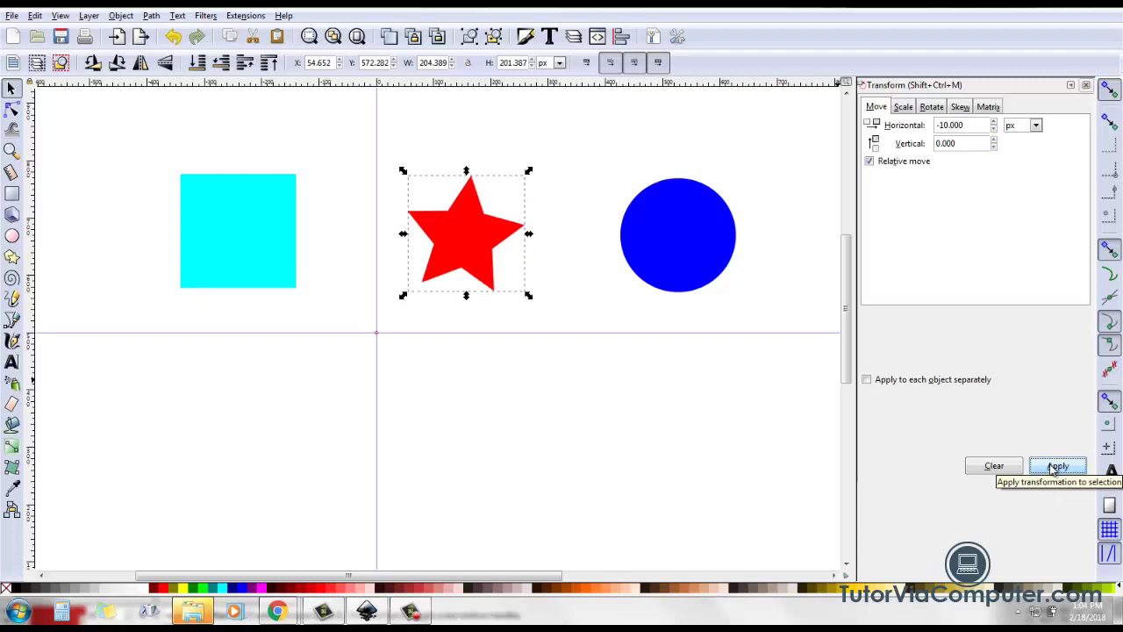
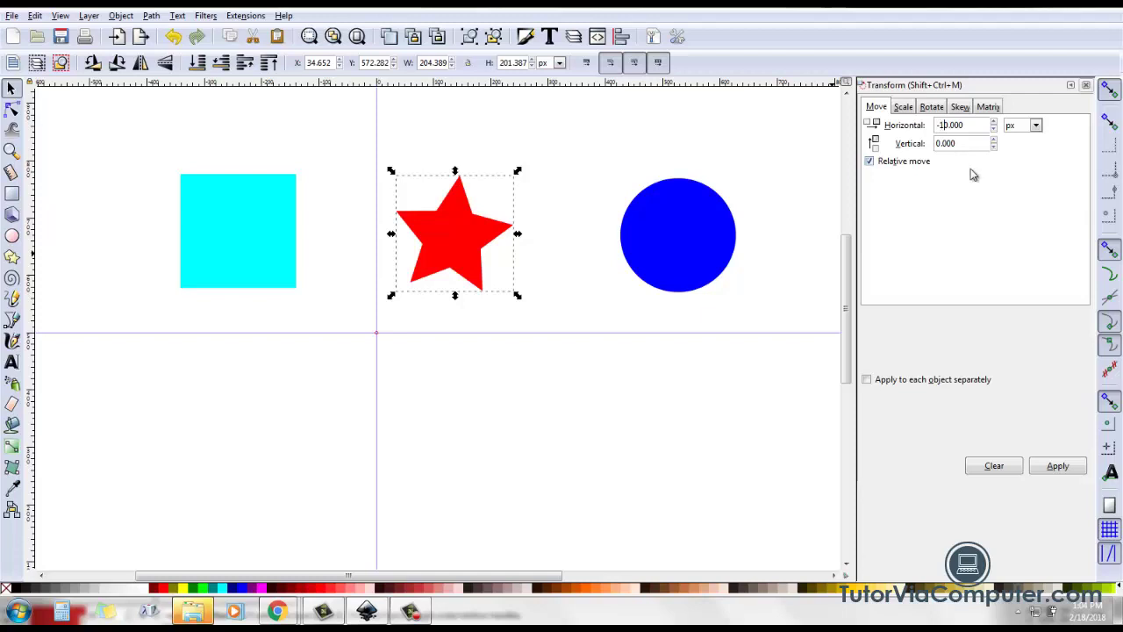
Step: Set the relative horizontal move to 10 px and apply it repeatedly until the star reaches X 84.652 px
key("Delete")
left_click(1058, 467)
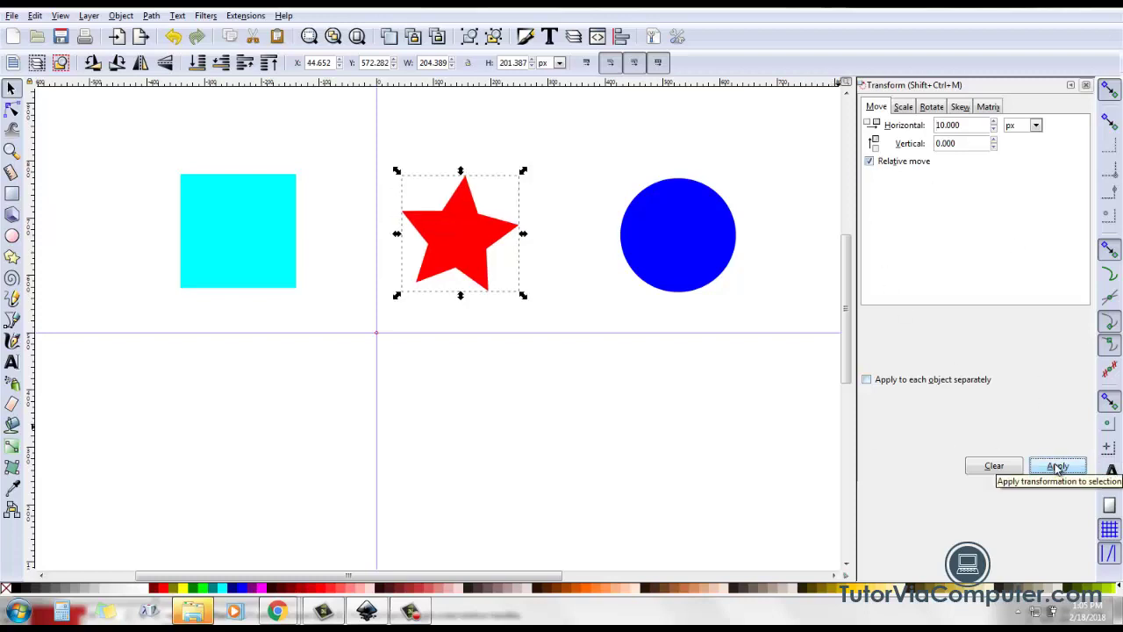
left_click(1059, 468)
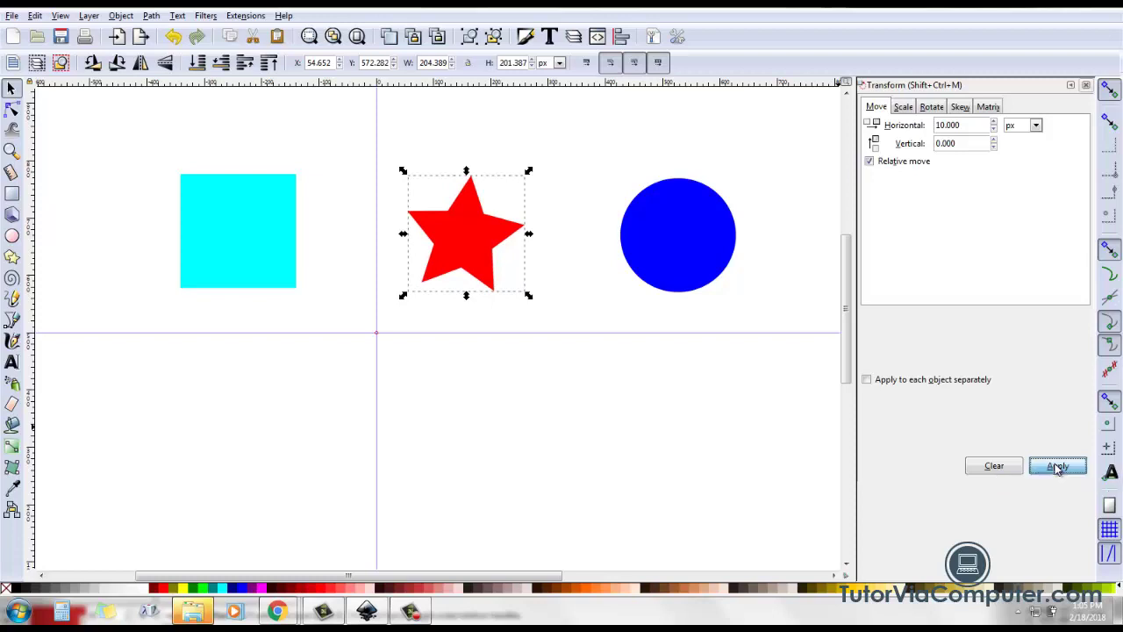
left_click(1058, 468)
left_click(1058, 467)
left_click(1058, 468)
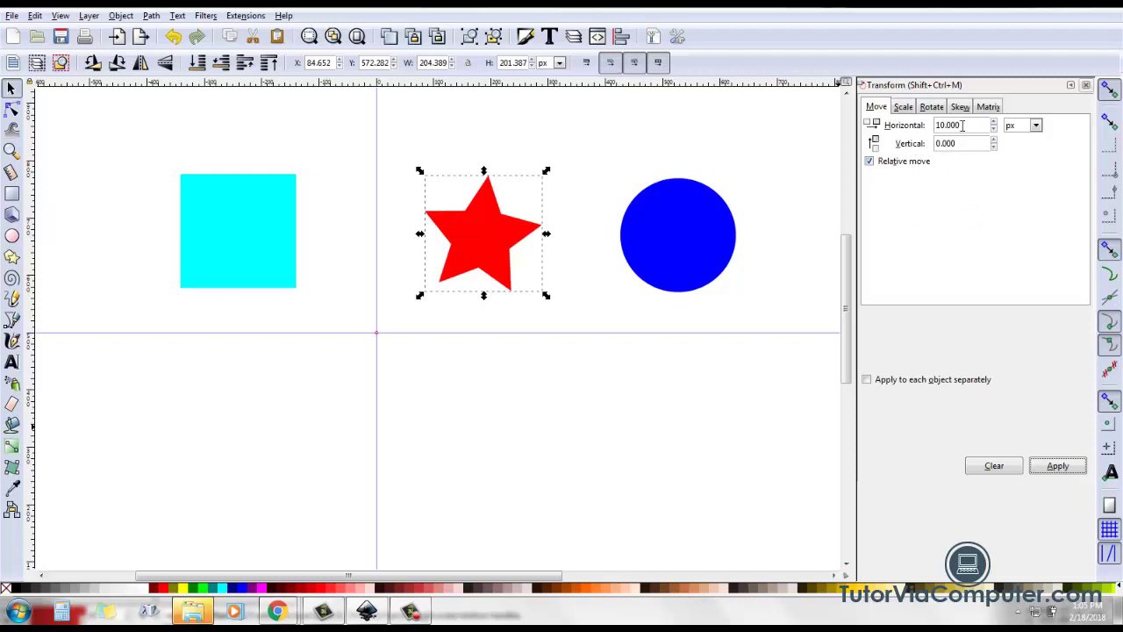
Step: Set the relative move to 0 px horizontal and 10 px vertical, applying it repeatedly until the star reaches Y 662.282 px
left_click_drag(963, 125, 889, 123)
type("0")
key("Tab")
left_click(937, 148)
left_click(1057, 466)
left_click(1058, 466)
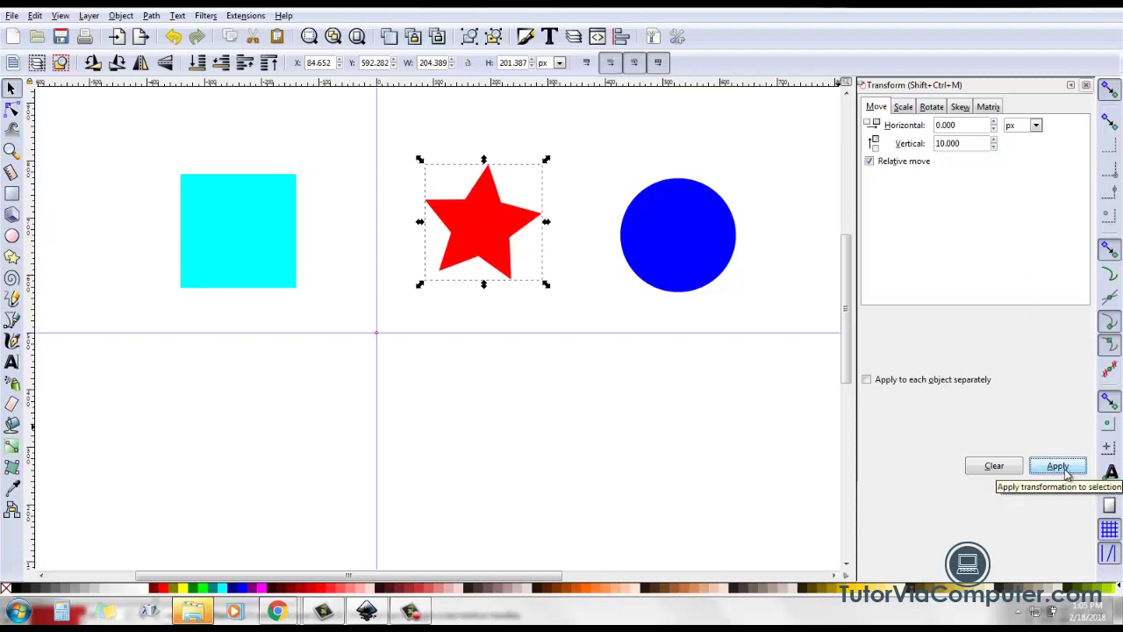
left_click(1066, 472)
left_click(1066, 472)
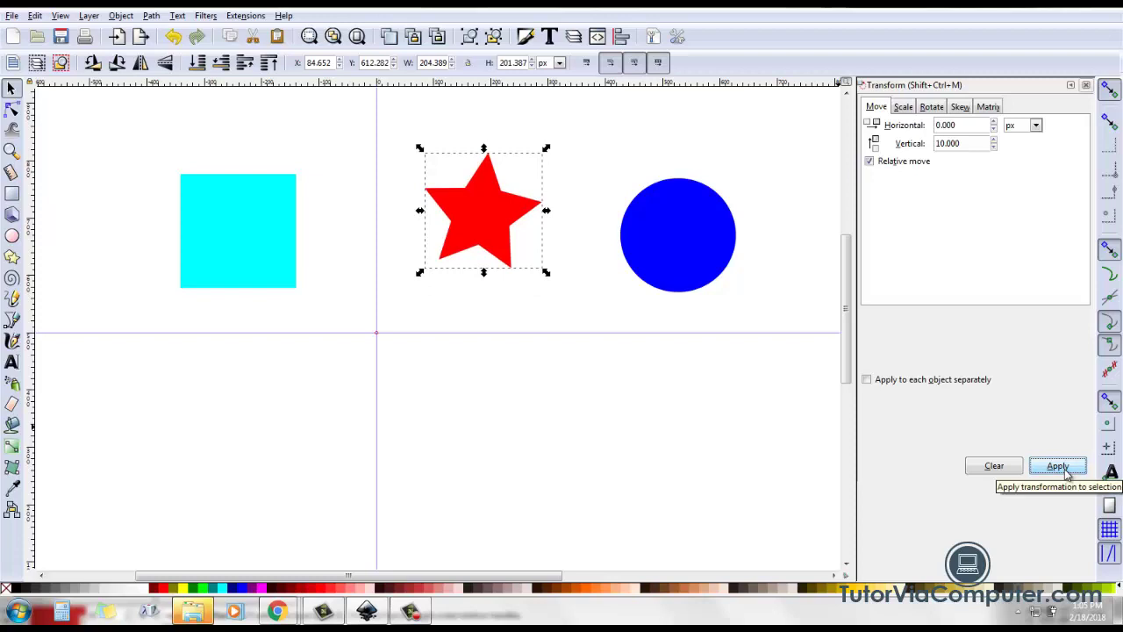
left_click(1067, 472)
left_click(1066, 473)
left_click(1067, 472)
left_click(1066, 472)
left_click(1066, 473)
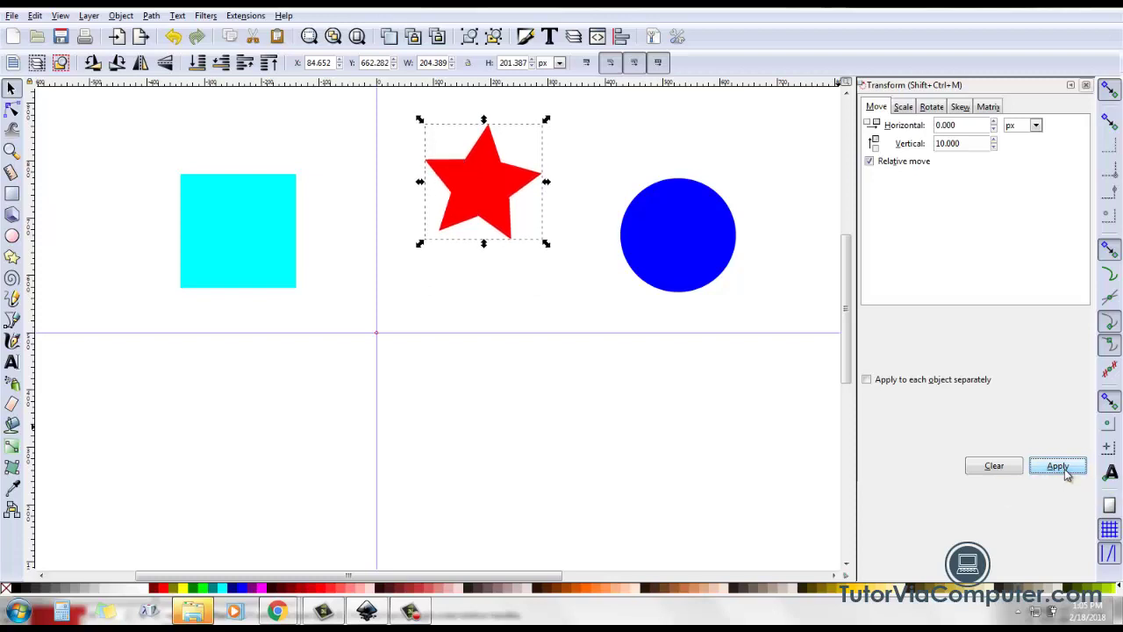
Step: Set the relative vertical move to -10 px and apply it repeatedly until the star reaches Y 602.282 px
left_click(938, 143)
type("-1")
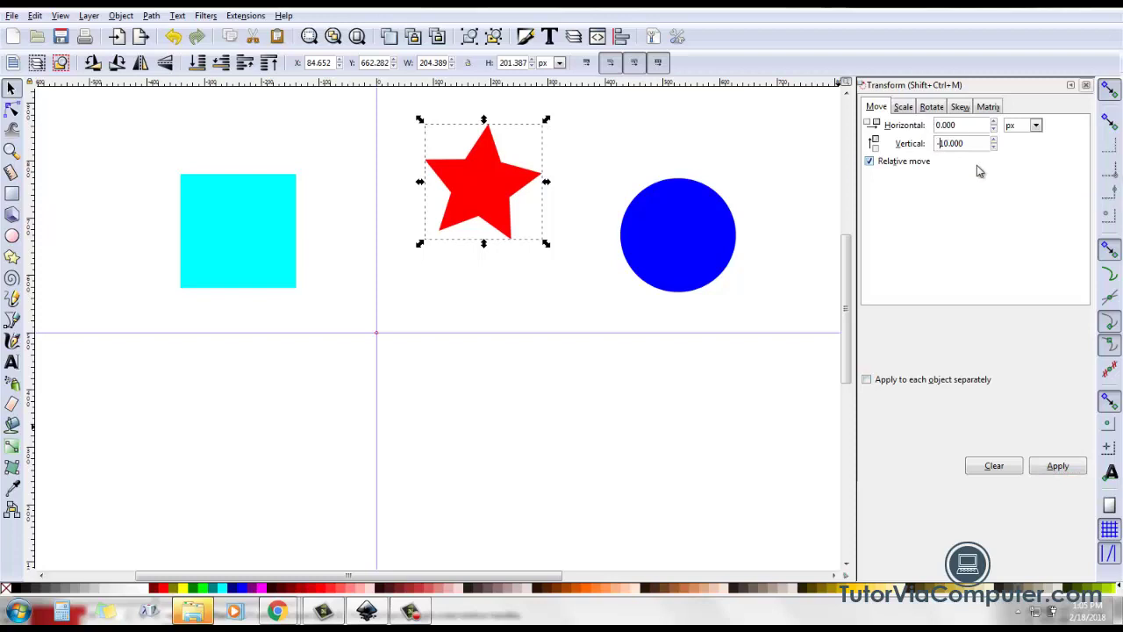
left_click(1058, 466)
left_click(1059, 466)
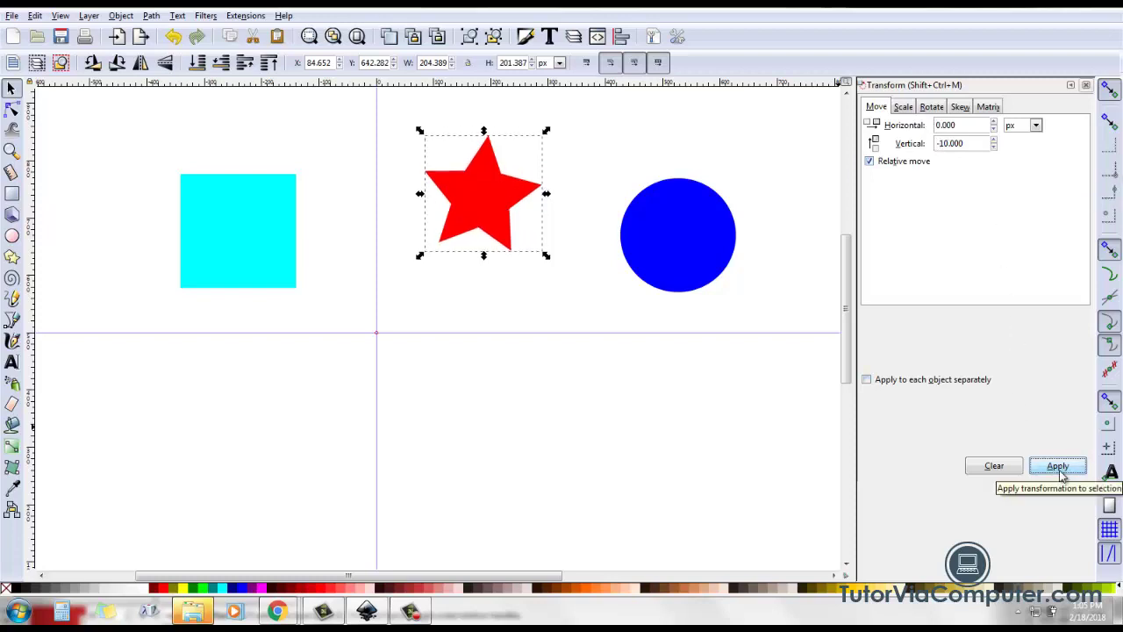
left_click(1058, 466)
left_click(1058, 466)
left_click(1058, 466)
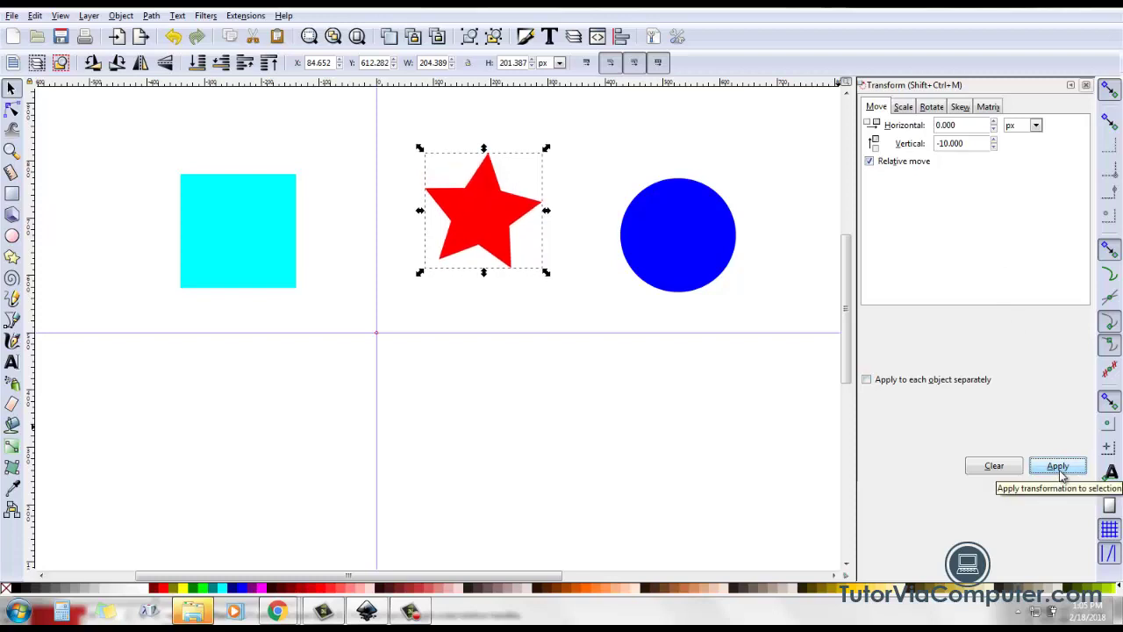
left_click(1058, 466)
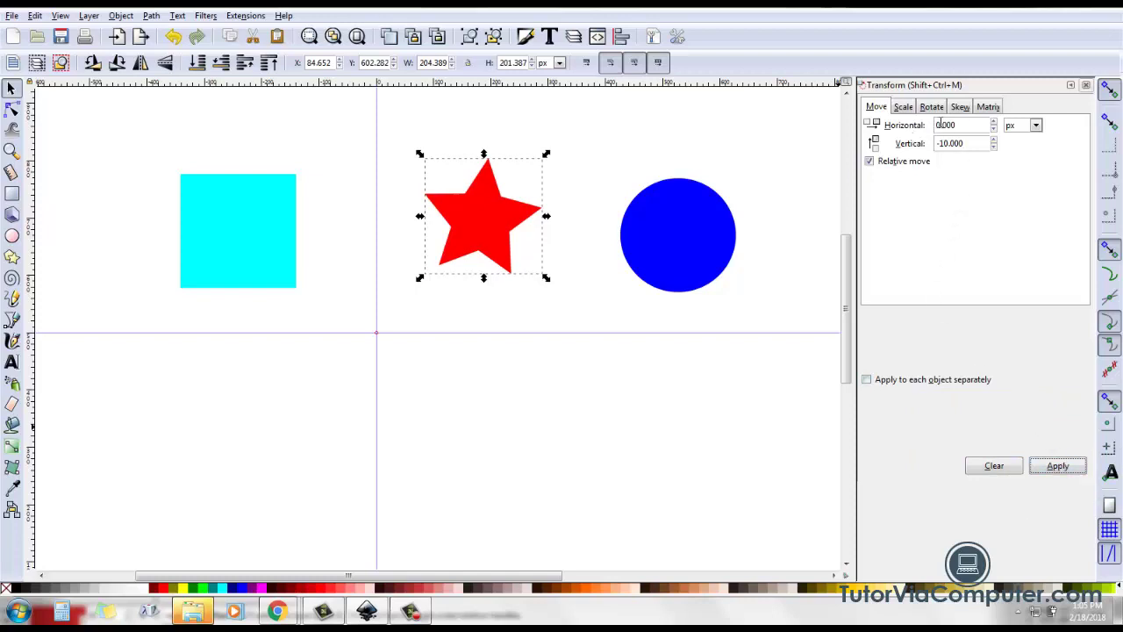
Step: Try a relative move of the star by 10 px both horizontally and vertically, and undo it
double_click(966, 126)
type("10")
key("Tab")
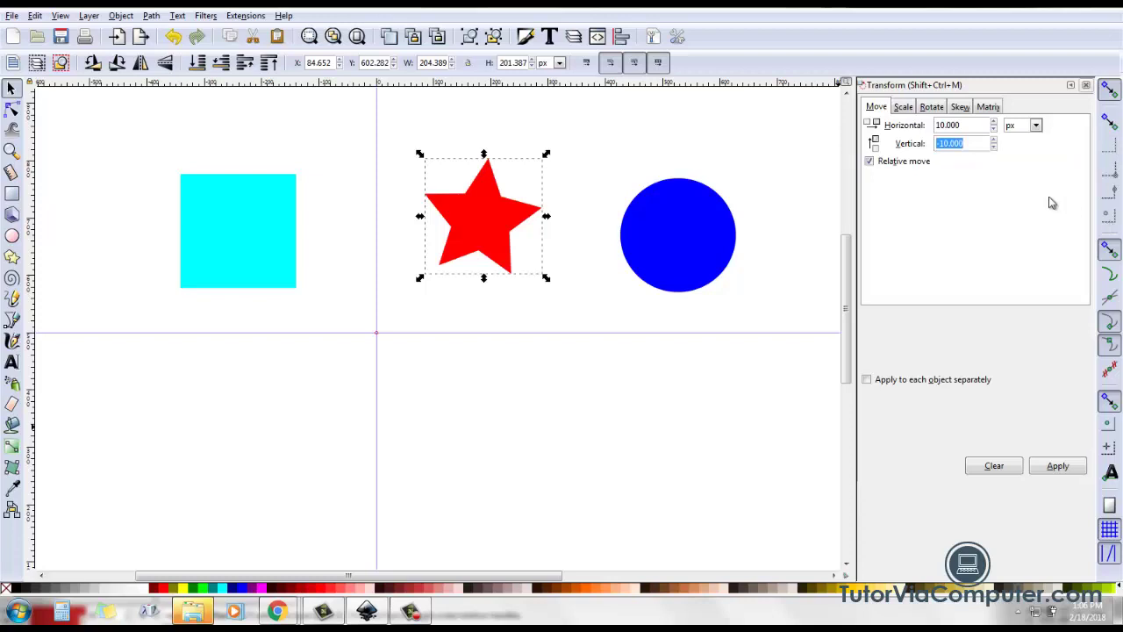
left_click(940, 143)
key("BackSpace")
left_click(1072, 473)
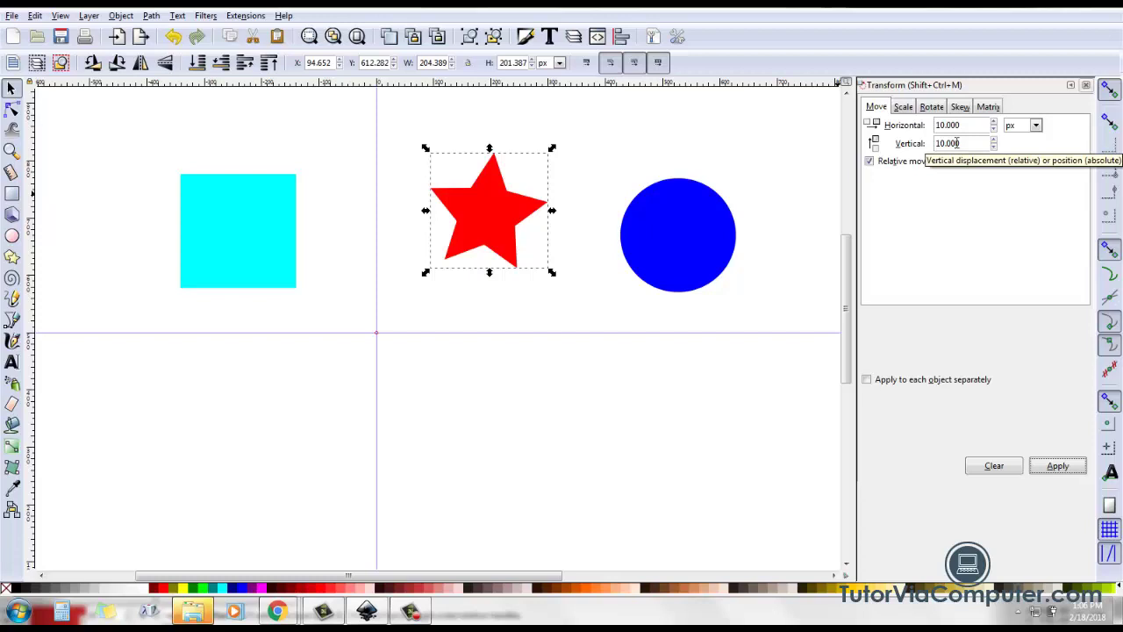
key("ctrl+z")
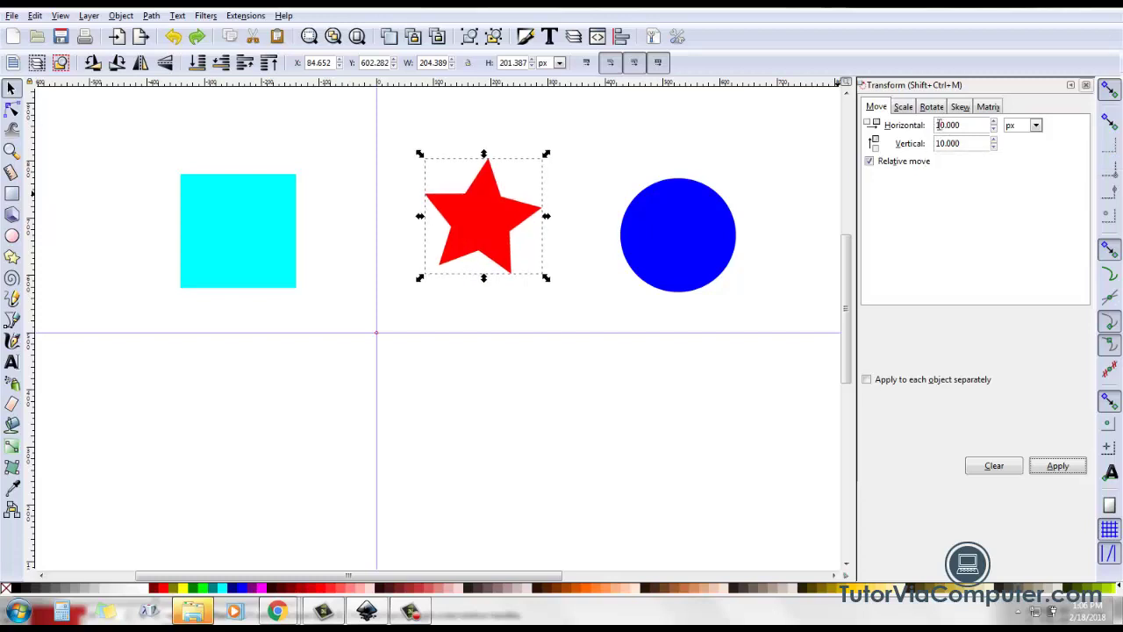
Step: Move the star by 30 px horizontally and 30 px vertically with a relative move
left_click(938, 125)
left_click(1057, 469)
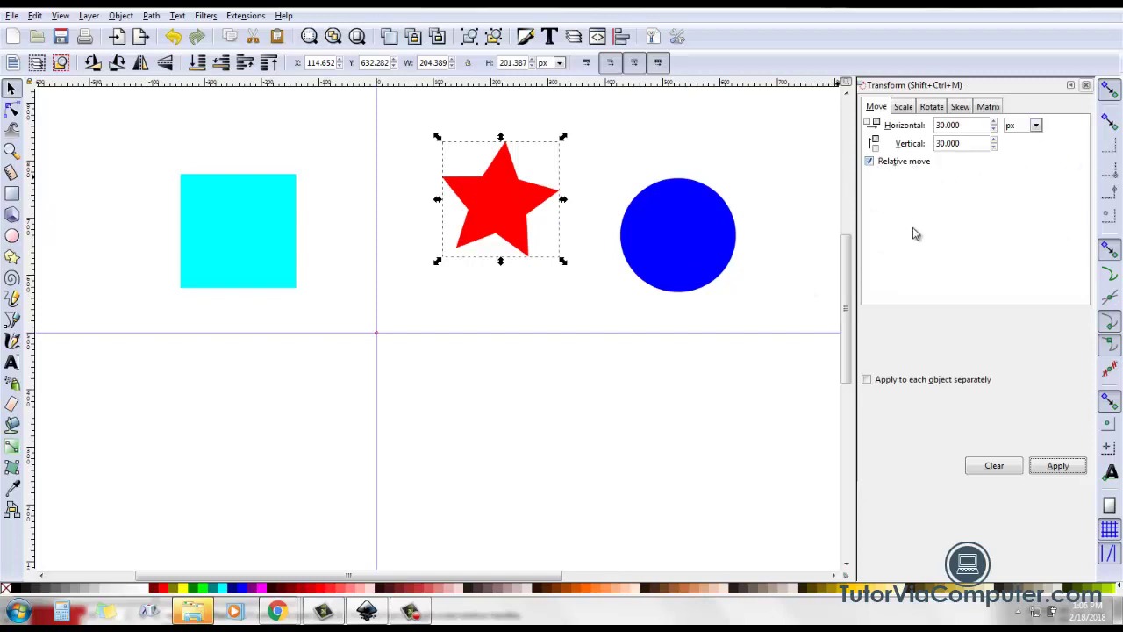
Step: Turn off relative movement and move the star to the absolute horizontal position 0 px
left_click(871, 163)
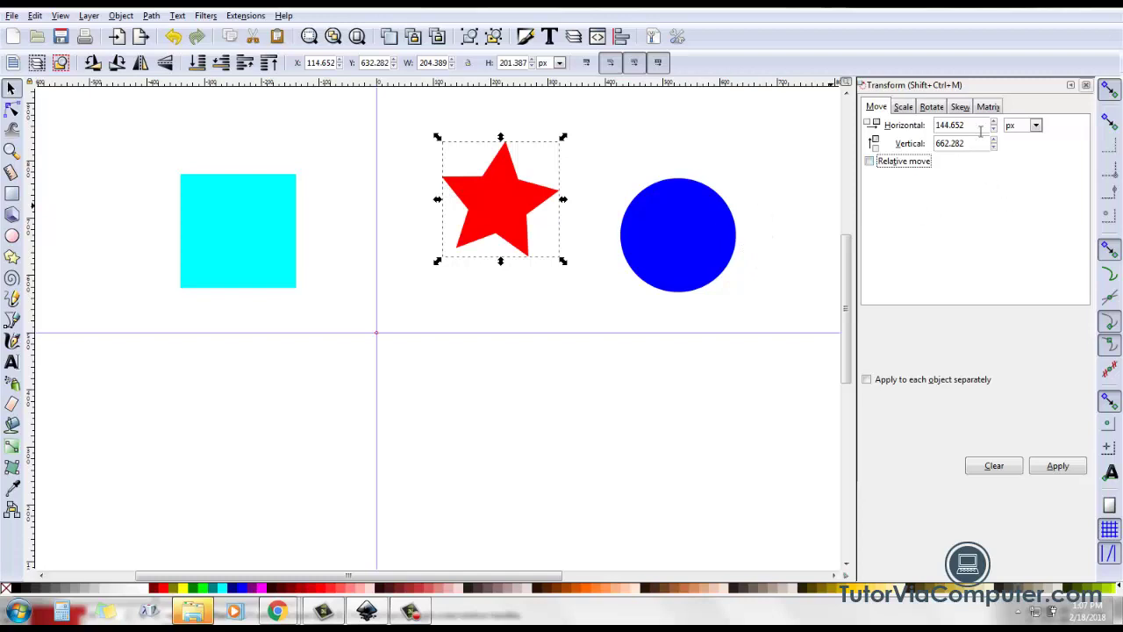
left_click_drag(973, 128, 927, 126)
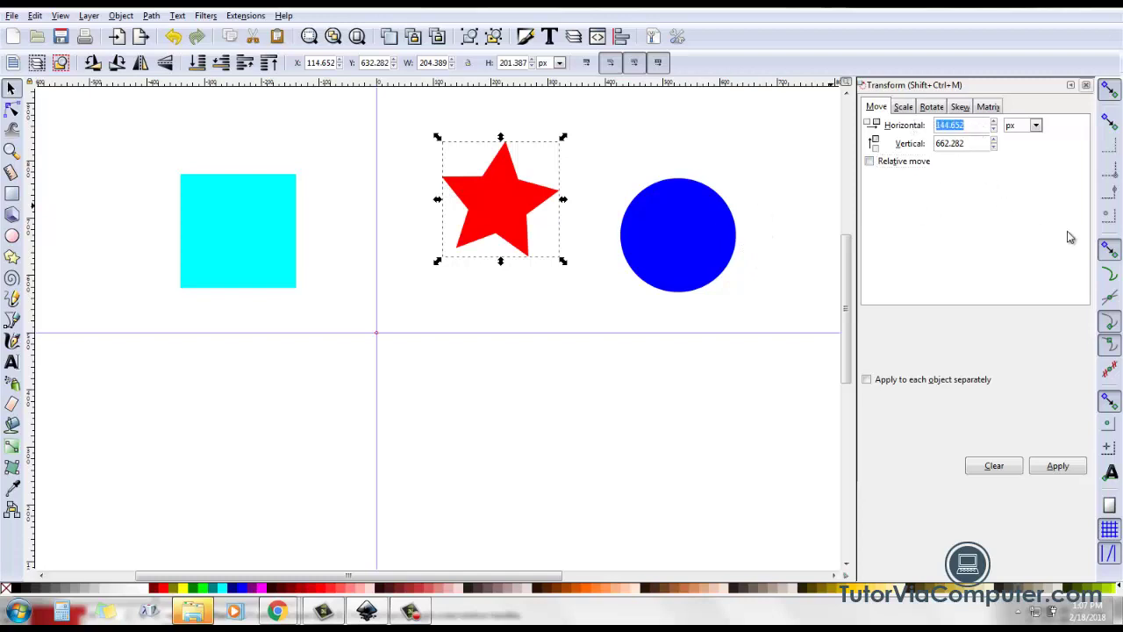
type("0")
key("Tab")
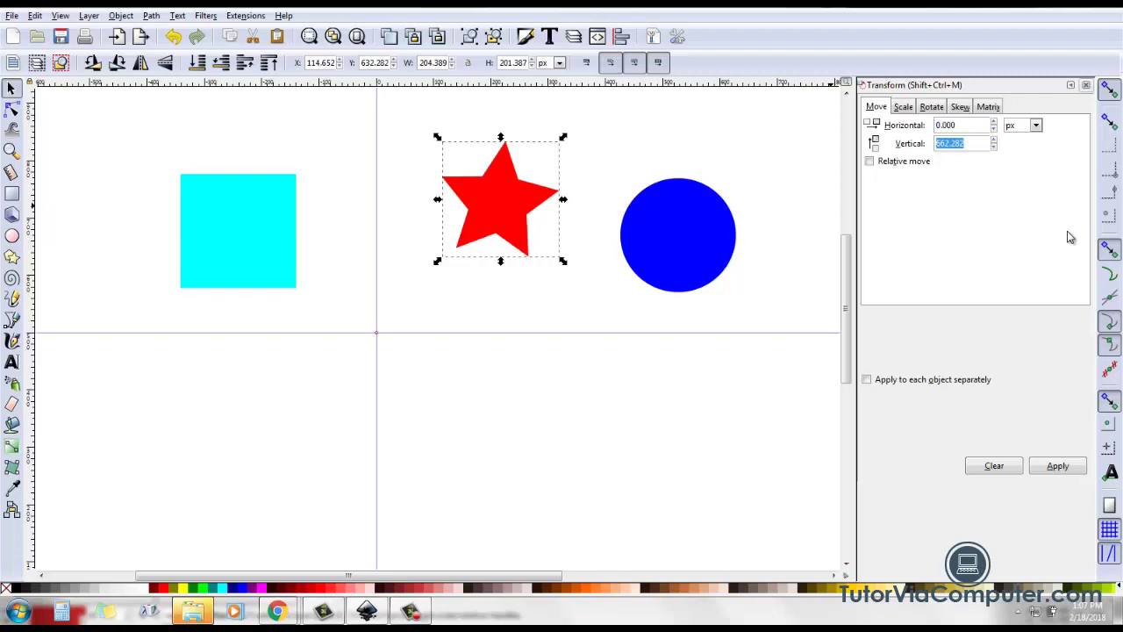
left_click(1060, 469)
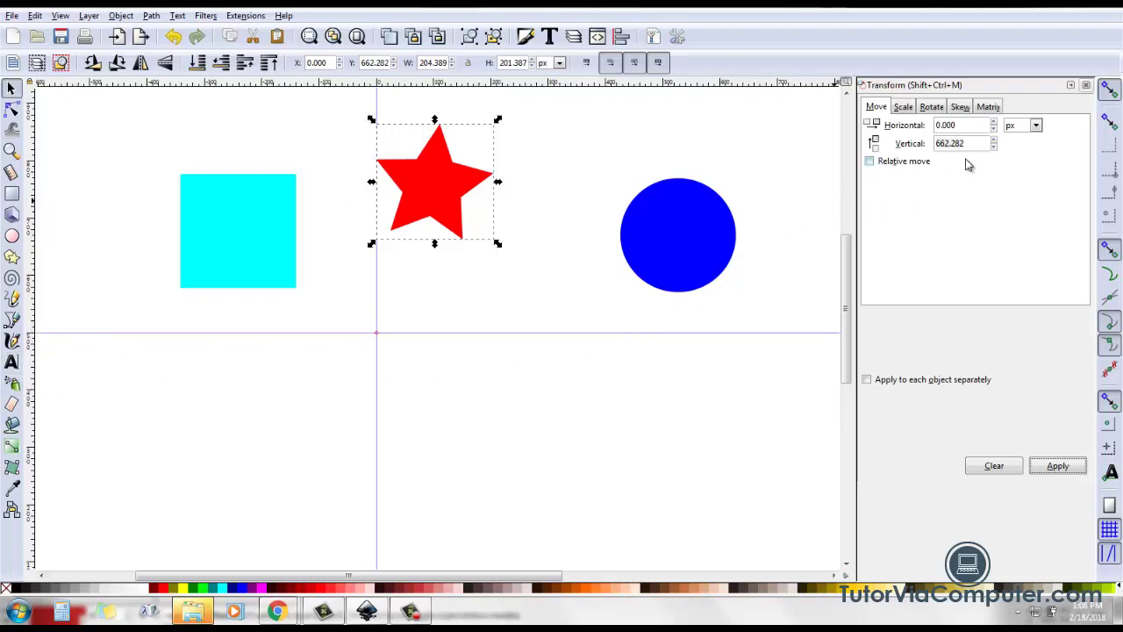
Step: Move the star to the absolute vertical position 500 px
left_click_drag(979, 143, 891, 136)
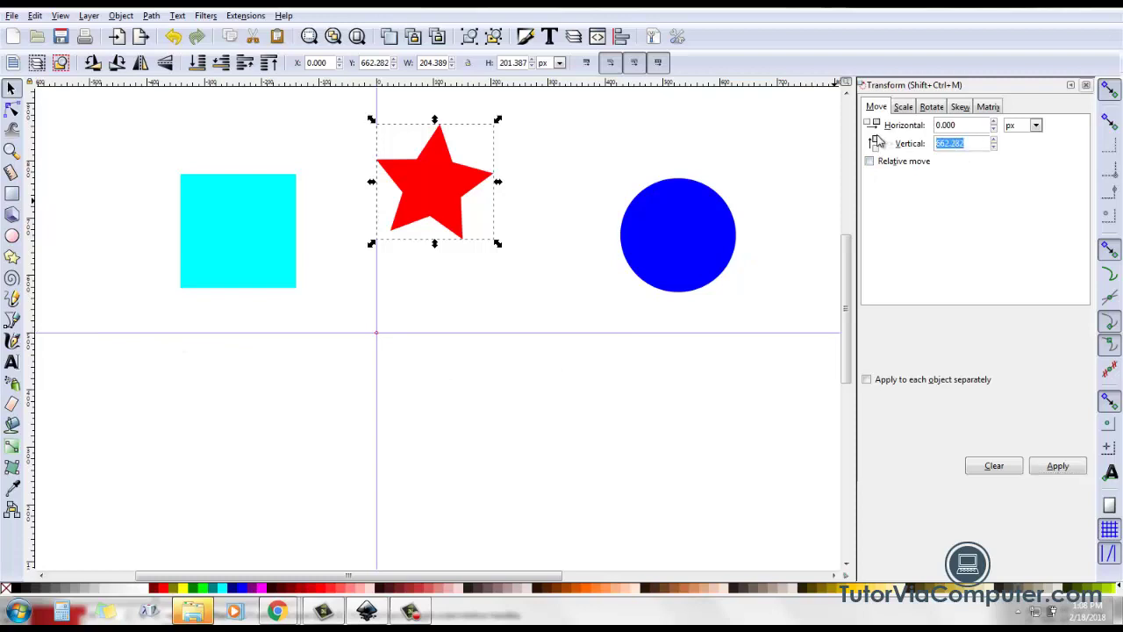
type("500")
key("Tab")
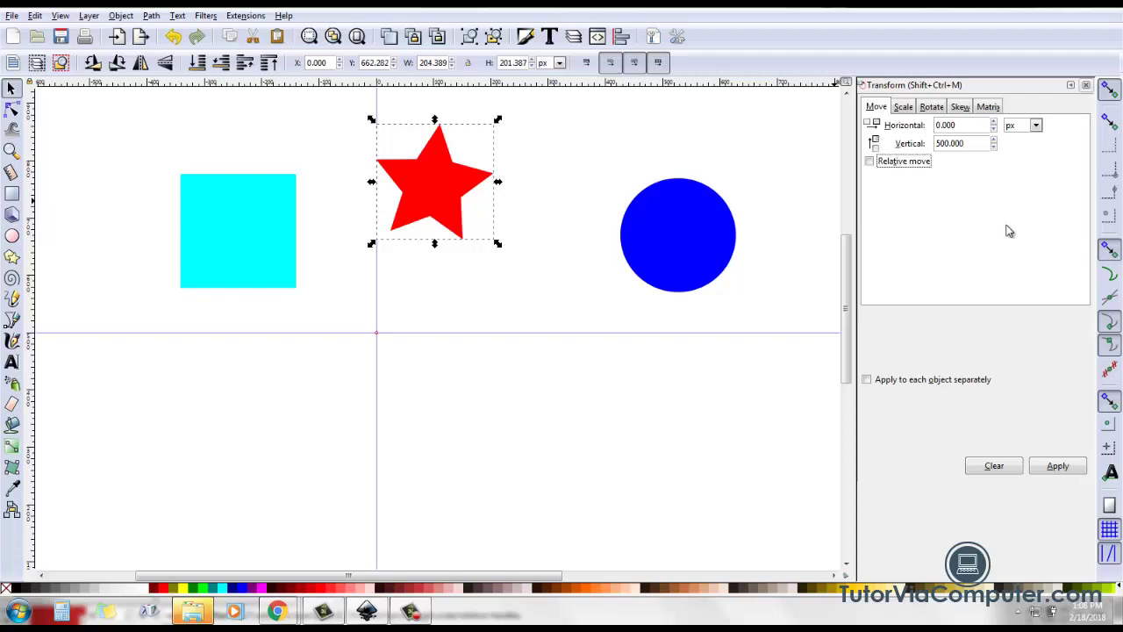
left_click(1061, 470)
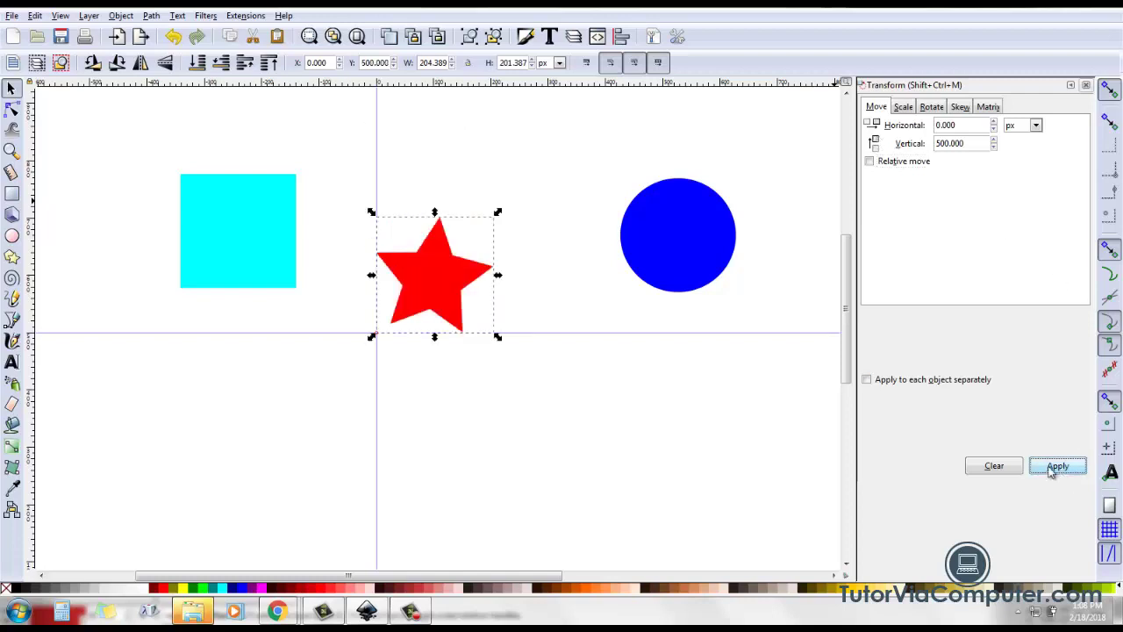